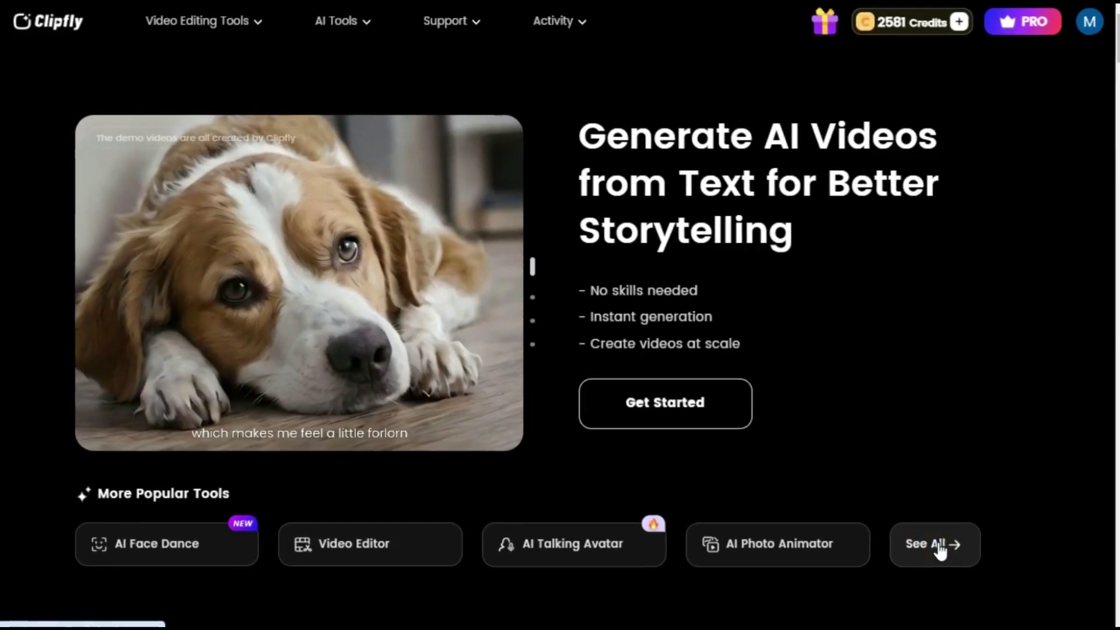
Step: Open the See All page under More Popular Tools to list every Clipfly AI tool
{"action": "left_click", "coordinate": [936, 545]}
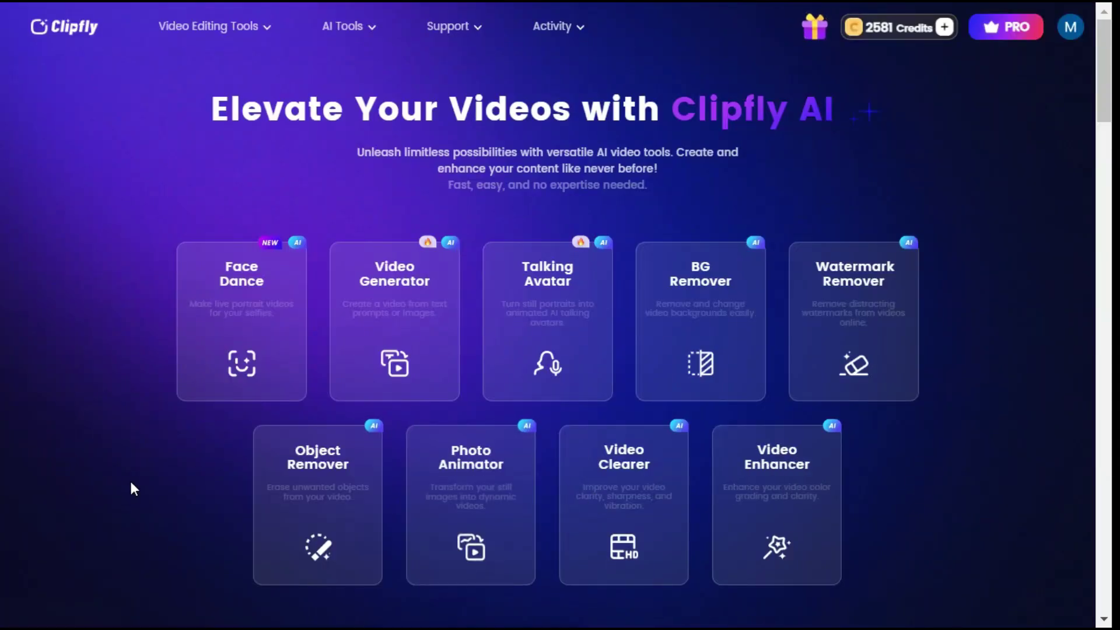
{"action": "mouse_move", "coordinate": [251, 327]}
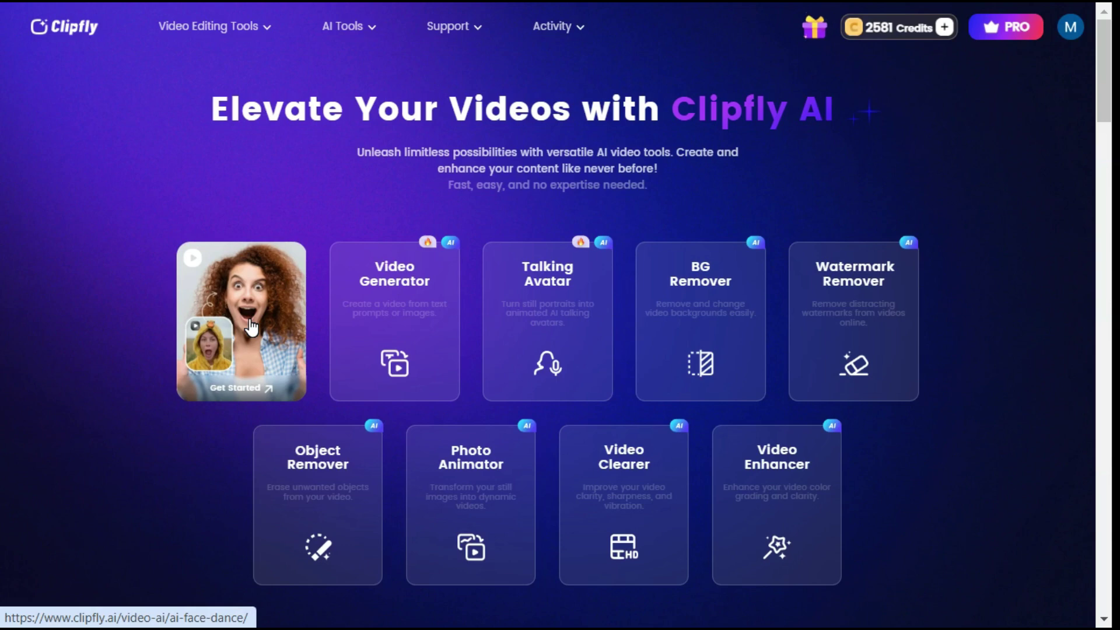
{"action": "mouse_move", "coordinate": [398, 320]}
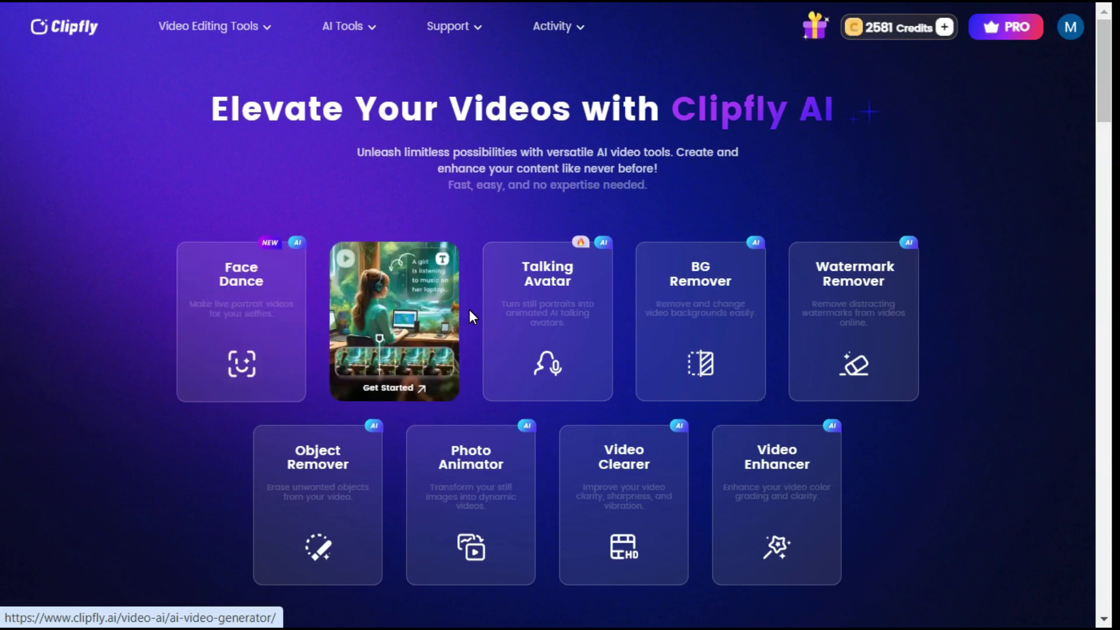
{"action": "mouse_move", "coordinate": [572, 319]}
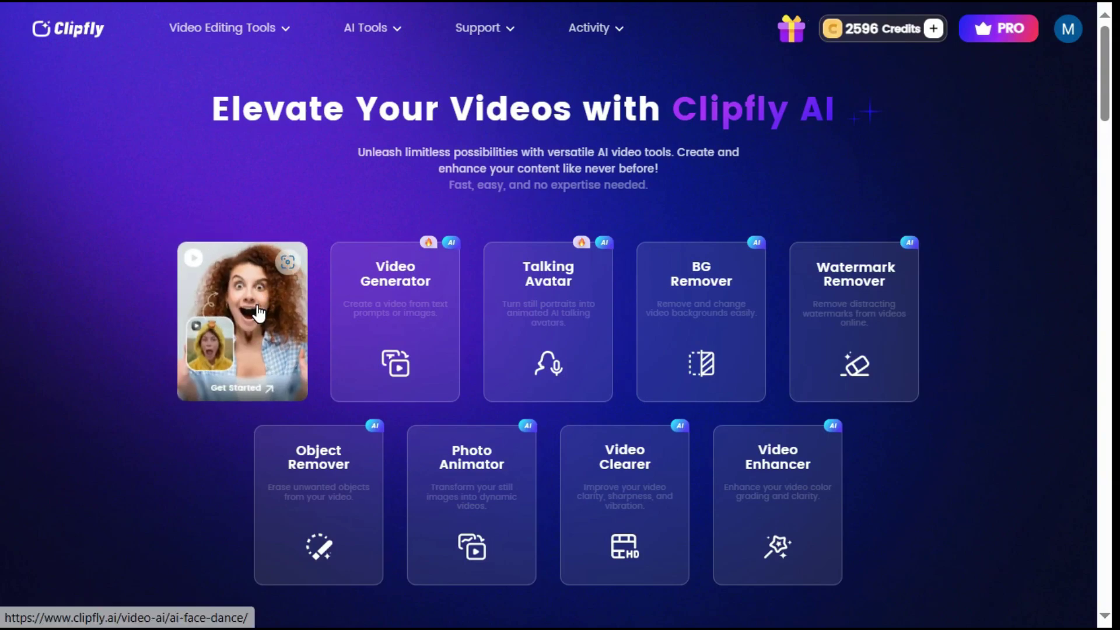
Step: Open Face Dance and upload portrait image 2 of the long-haired woman
{"action": "left_click", "coordinate": [273, 280]}
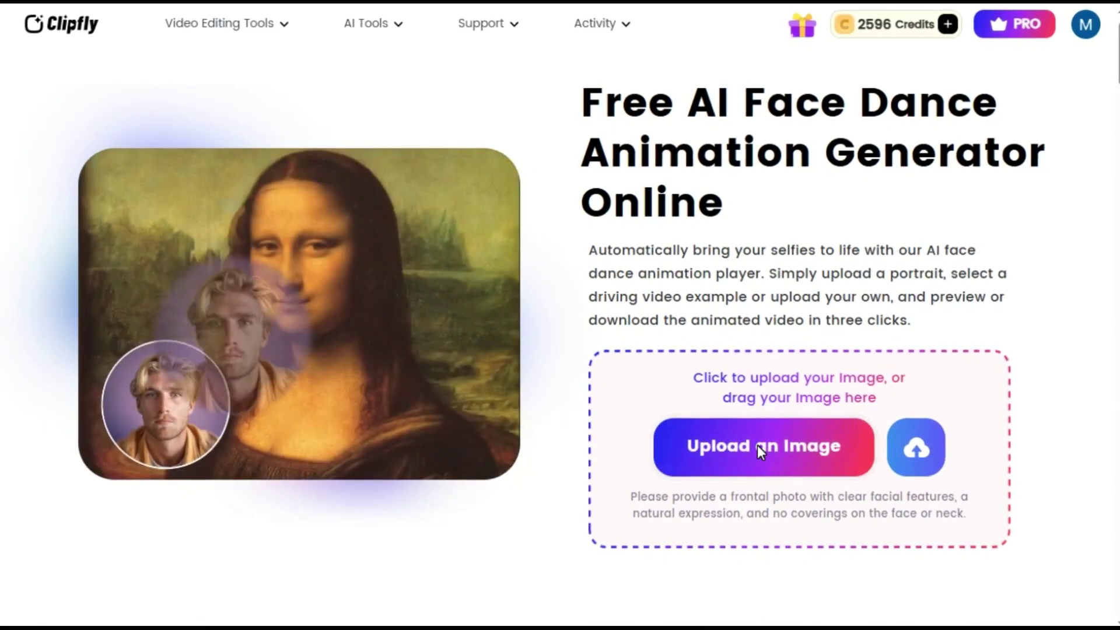
{"action": "left_click", "coordinate": [757, 446]}
{"action": "left_click", "coordinate": [366, 171]}
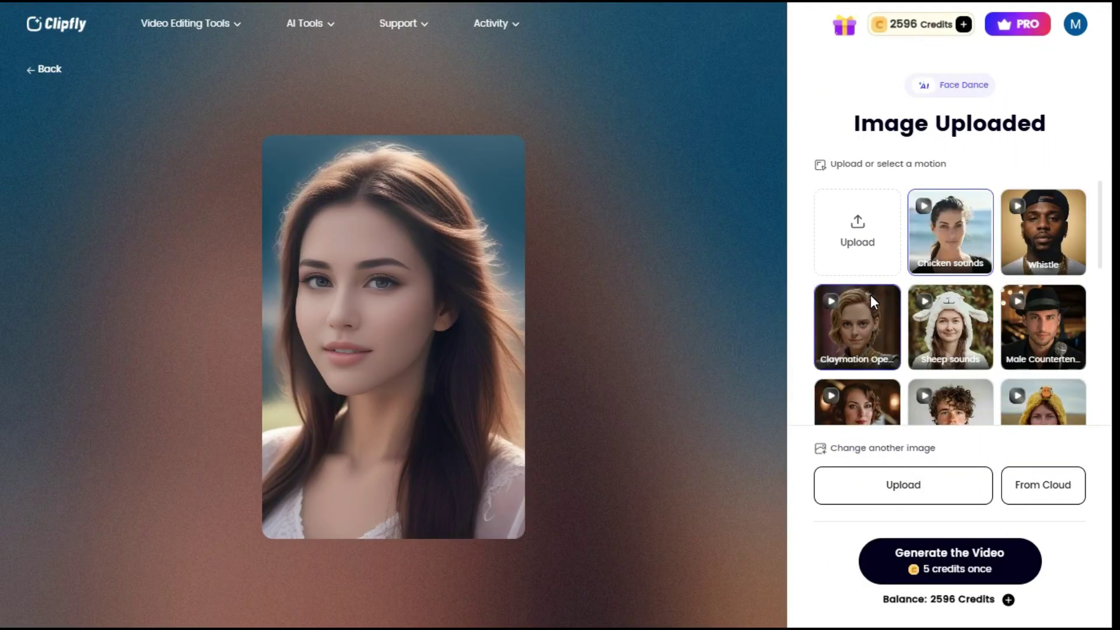
{"action": "mouse_move", "coordinate": [935, 208]}
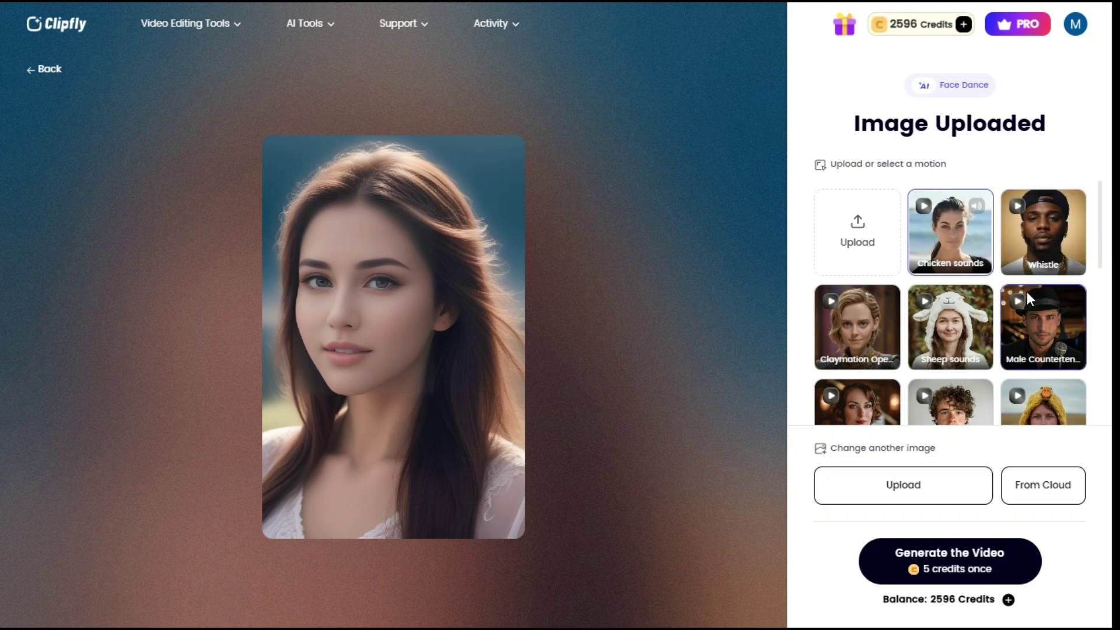
Step: Browse the motion templates, then generate the Face Dance video from the uploaded portrait
{"action": "scroll", "coordinate": [1015, 300], "scroll_direction": "down", "scroll_amount": 6}
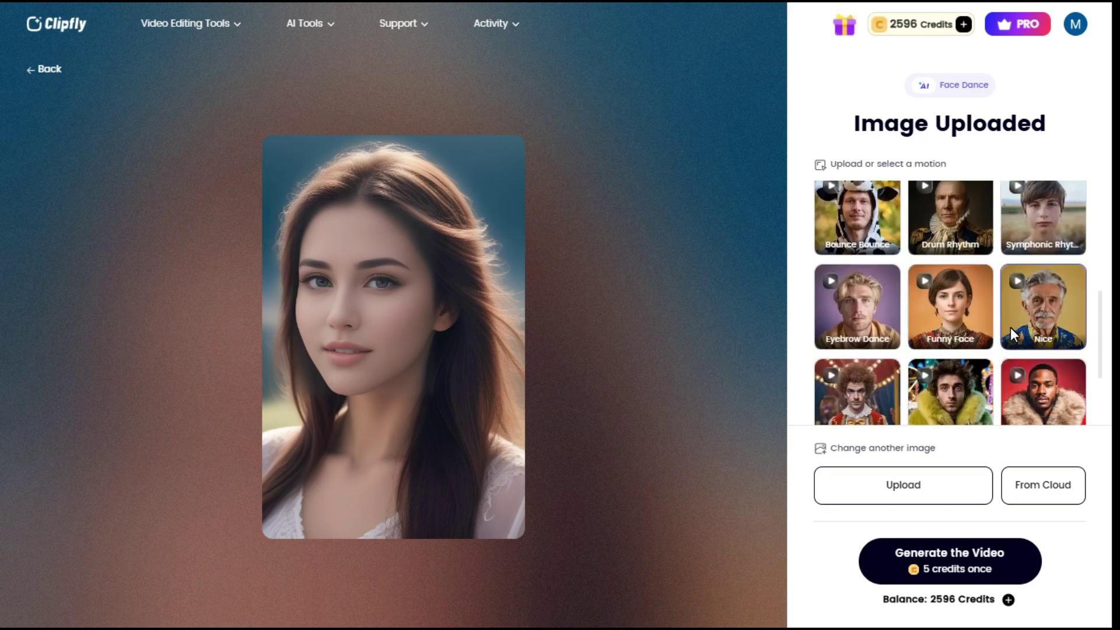
{"action": "scroll", "coordinate": [1010, 328], "scroll_direction": "down", "scroll_amount": 3}
{"action": "scroll", "coordinate": [975, 344], "scroll_direction": "up", "scroll_amount": 5}
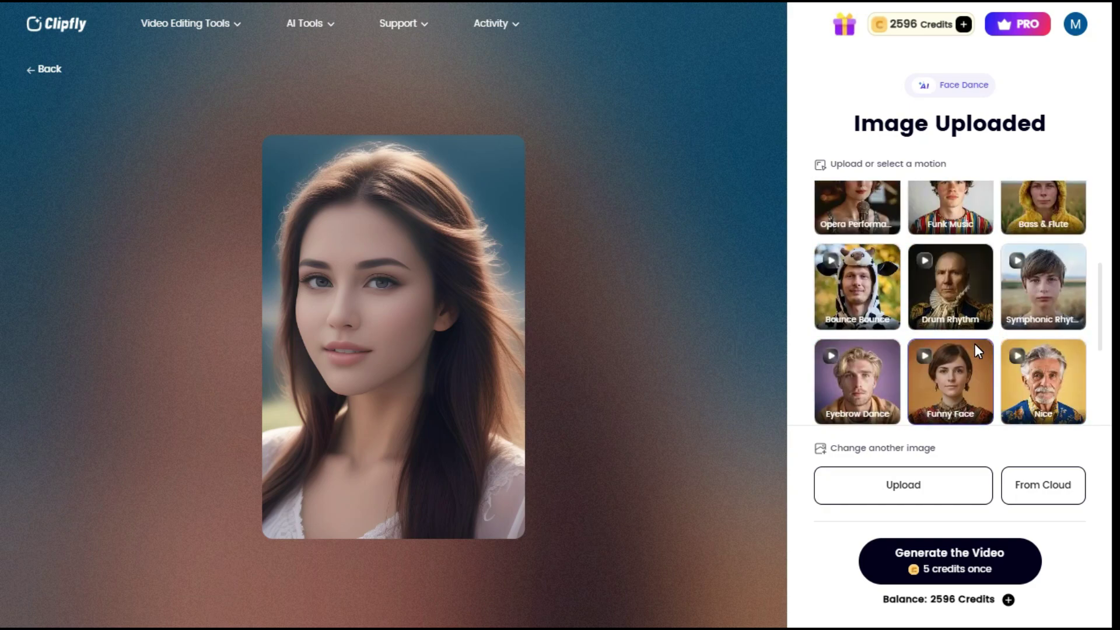
{"action": "scroll", "coordinate": [975, 344], "scroll_direction": "up", "scroll_amount": 3}
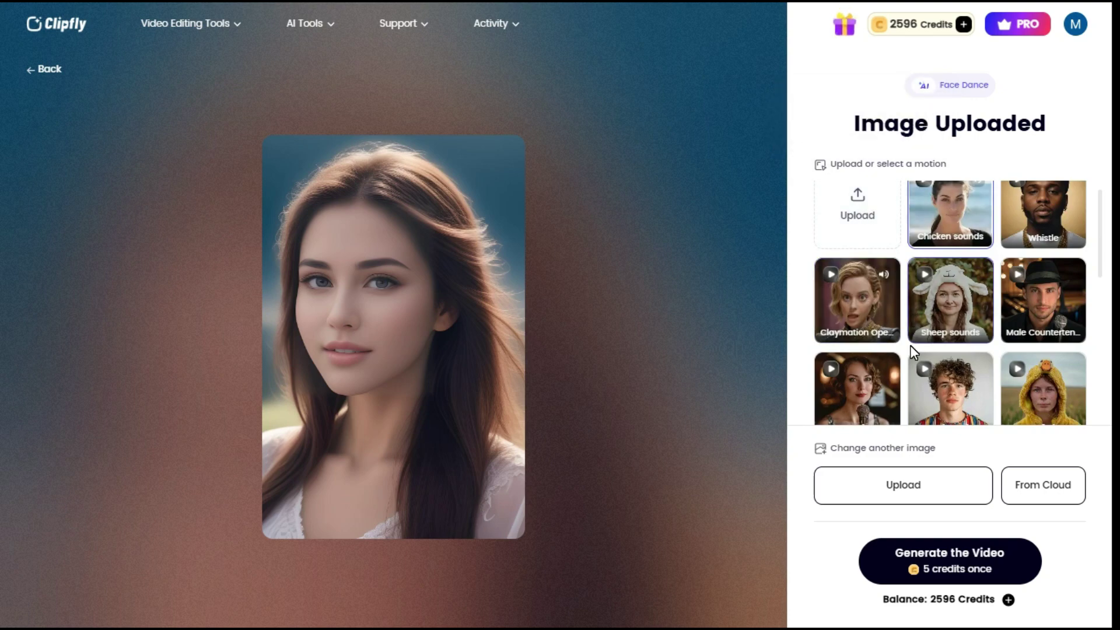
{"action": "left_click", "coordinate": [943, 558]}
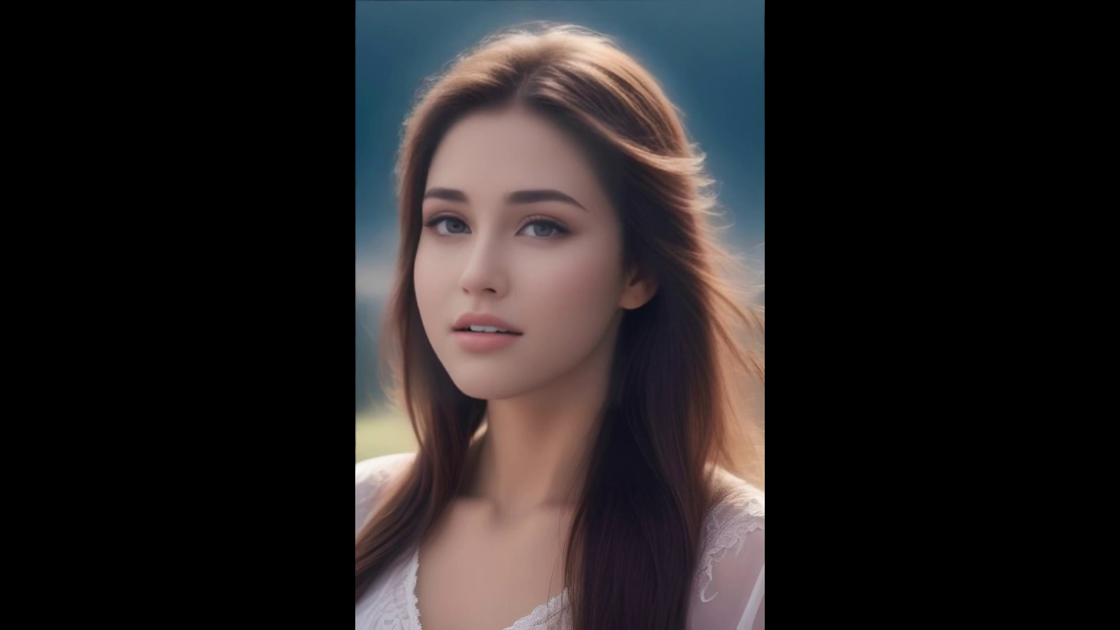
Step: Show the Original/Compare options for the finished Face Dance video
{"action": "left_click", "coordinate": [950, 344]}
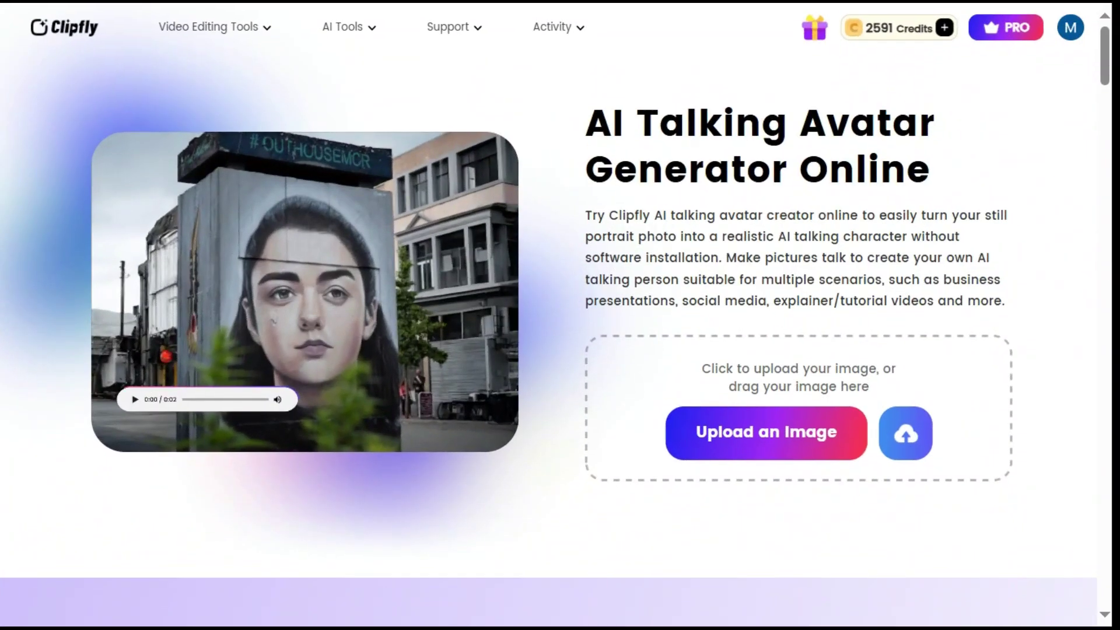
Step: Upload portrait file 1 of a woman as the talking avatar image
{"action": "mouse_move", "coordinate": [1105, 65]}
{"action": "left_mouse_down"}
{"action": "mouse_move", "coordinate": [1103, 146]}
{"action": "mouse_move", "coordinate": [1105, 45]}
{"action": "left_mouse_up"}
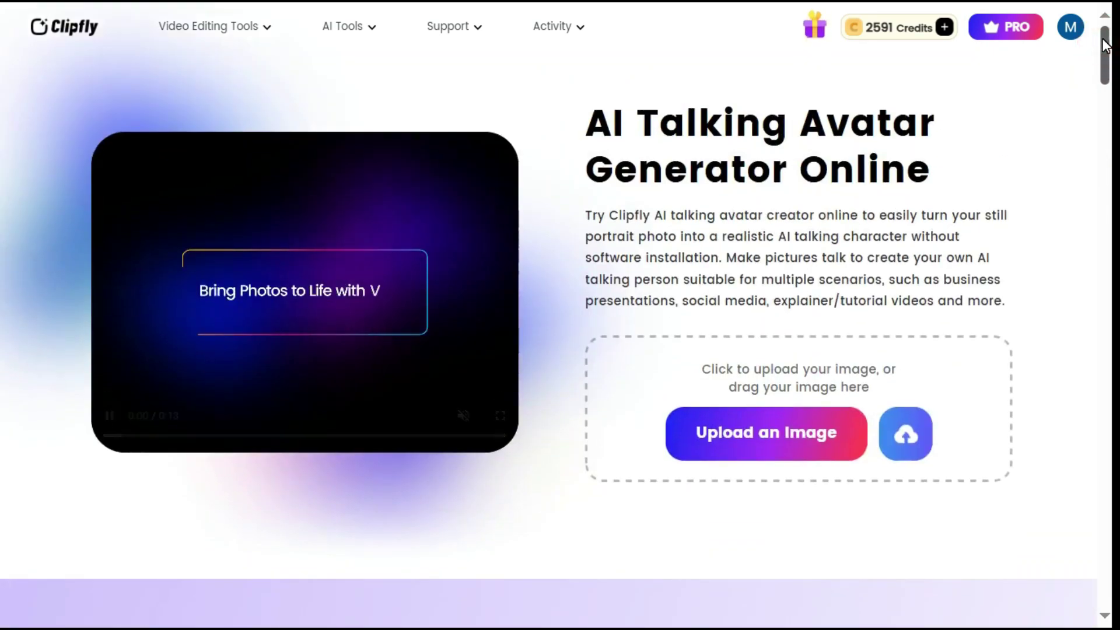
{"action": "left_click", "coordinate": [786, 446]}
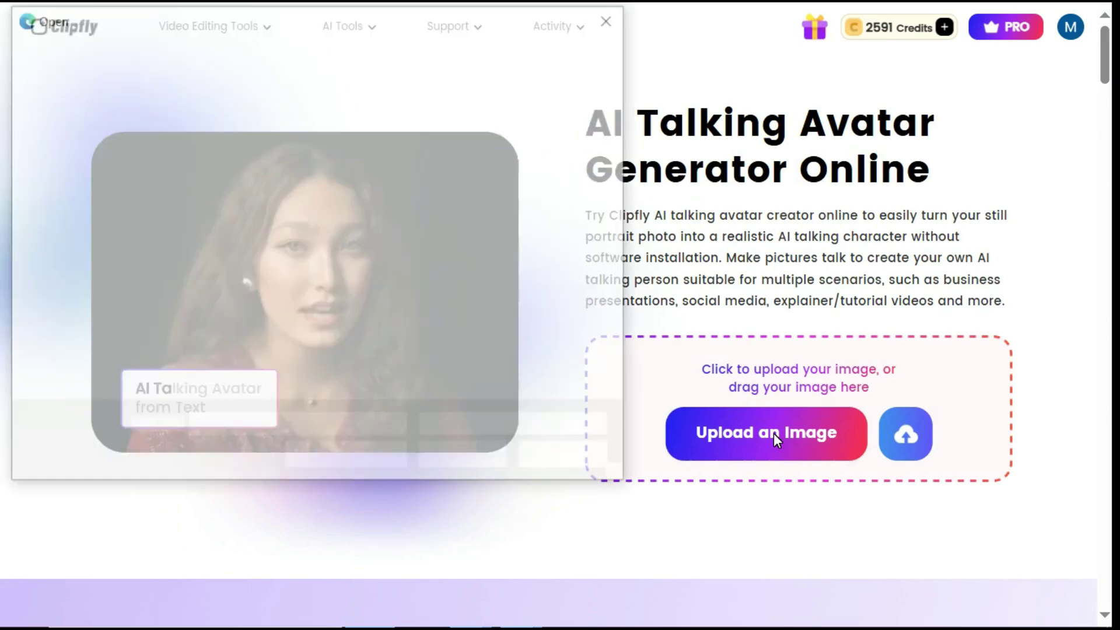
{"action": "left_click", "coordinate": [235, 185]}
{"action": "double_click", "coordinate": [233, 185]}
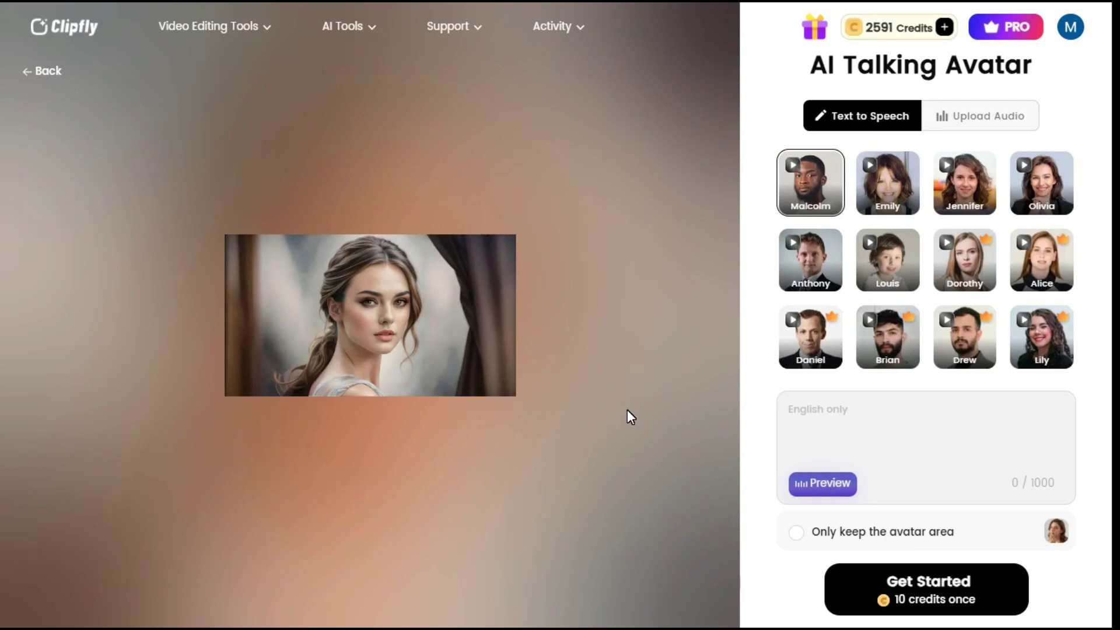
Step: Check Upload Audio, return to Text to Speech and paste the Clipfly narration paragraph
{"action": "left_click", "coordinate": [932, 125]}
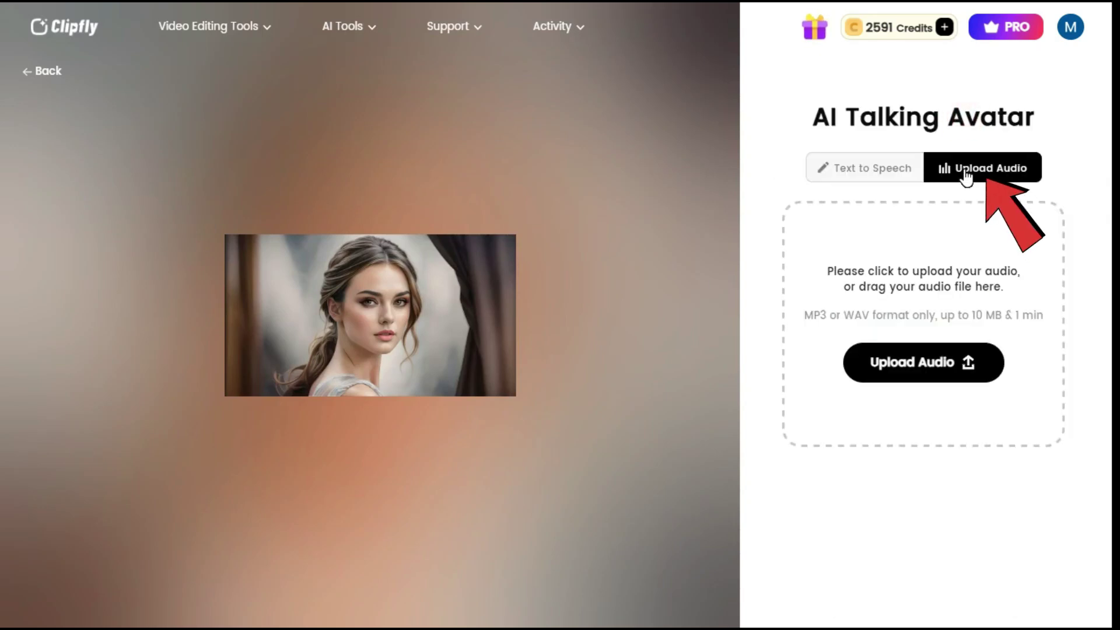
{"action": "left_click", "coordinate": [867, 163]}
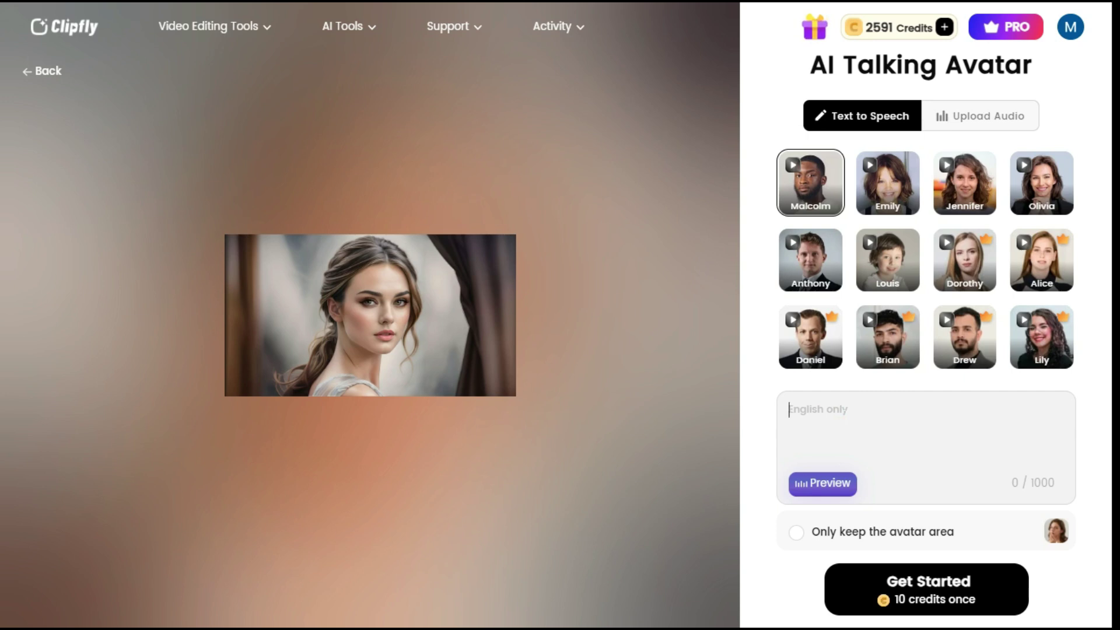
{"action": "type", "text": "Clipfly helps you effortlessly make an image talk, and quickly present you with an authentic speaking photo with natural audio and lip synchronization to boost your presentations"}
{"action": "scroll", "coordinate": [965, 273], "scroll_direction": "down", "scroll_amount": 4}
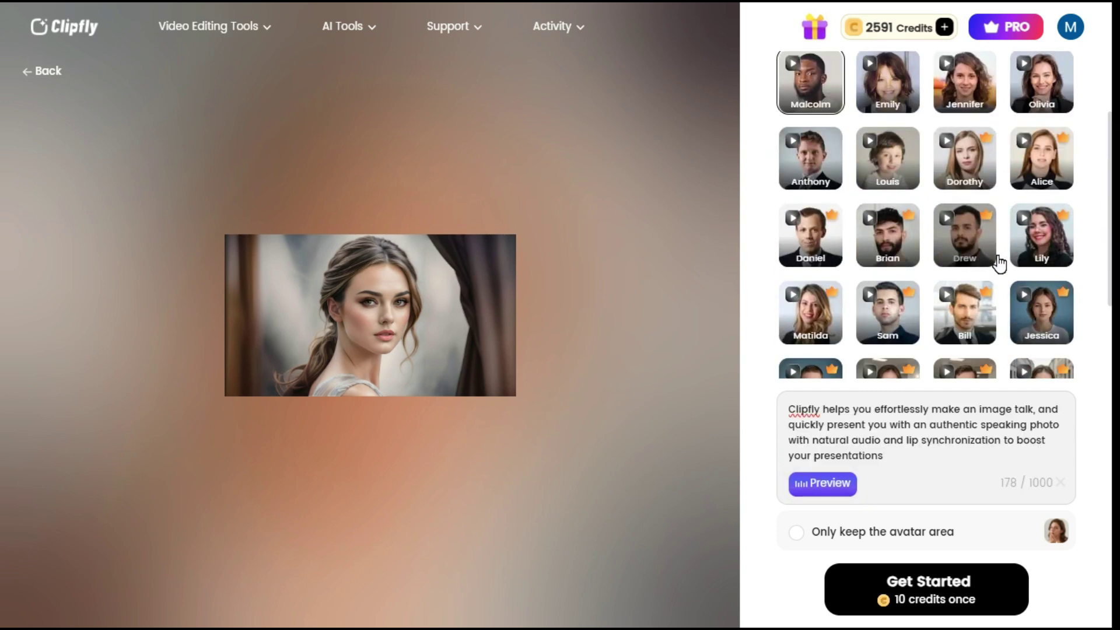
{"action": "scroll", "coordinate": [1033, 274], "scroll_direction": "up", "scroll_amount": 5}
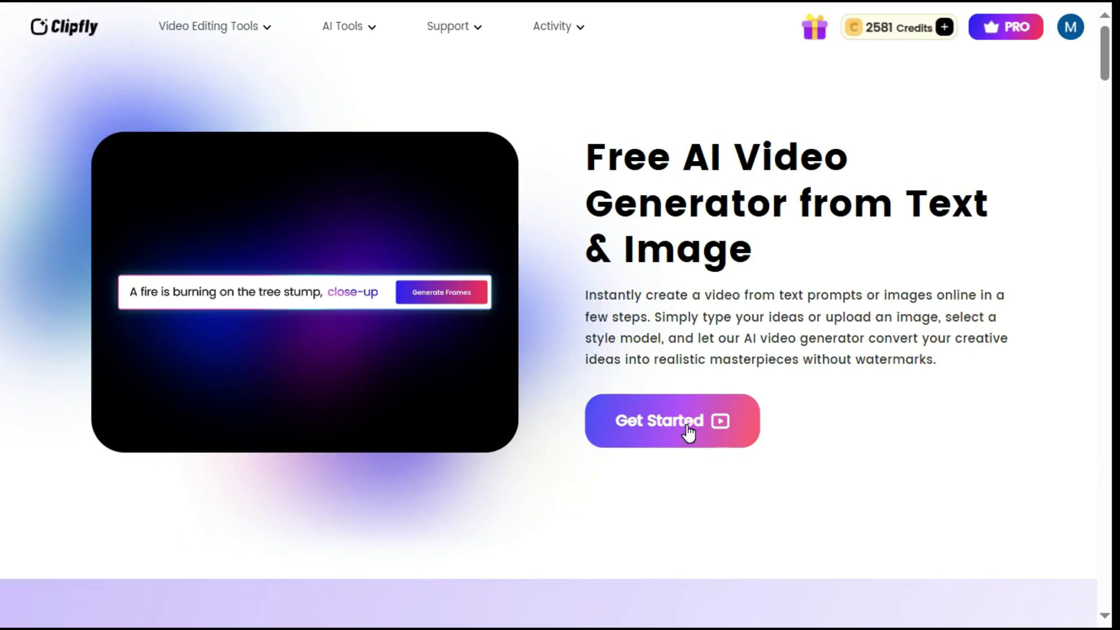
Step: Enter the Text to Video workspace via Get Started on the Free AI Video Generator page
{"action": "left_click", "coordinate": [689, 430]}
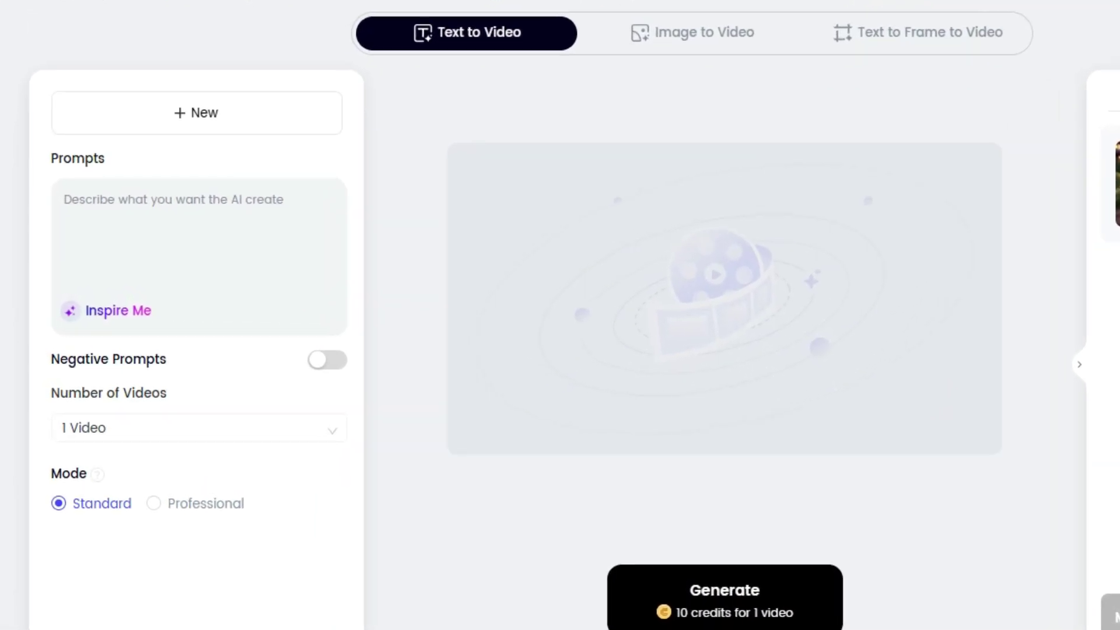
Step: Paste the street-market prompt, leave negative prompts off, keep 1 video in Professional mode, and generate
{"action": "left_click", "coordinate": [91, 224]}
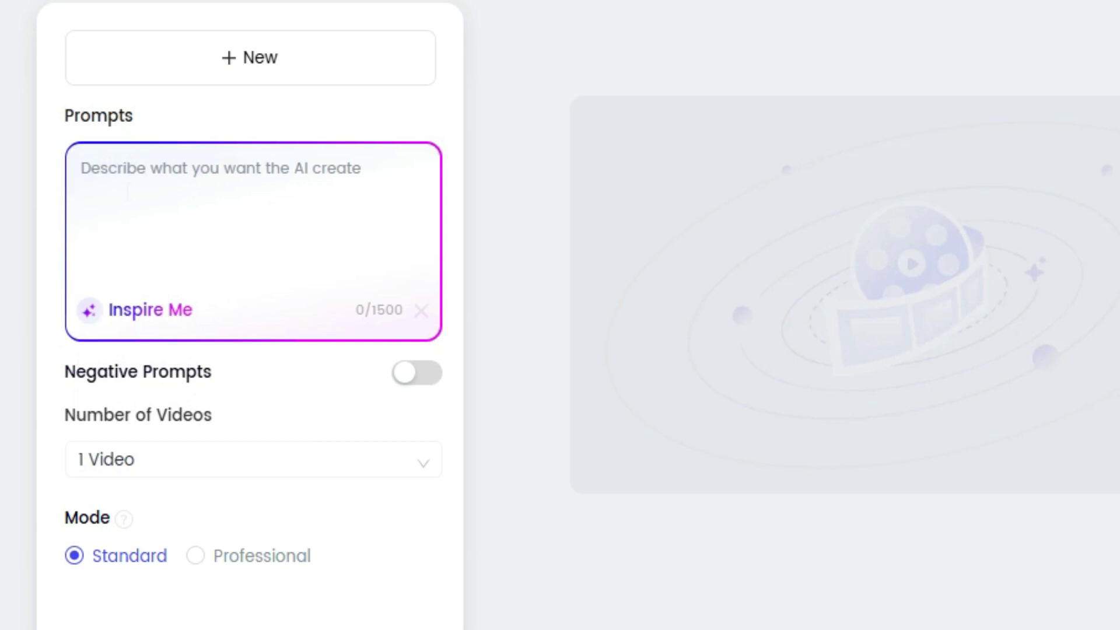
{"action": "type", "text": "A bustling street market in an exotic location, vendors shouting, the aroma of various foods in the air, and people bargaining over goods."}
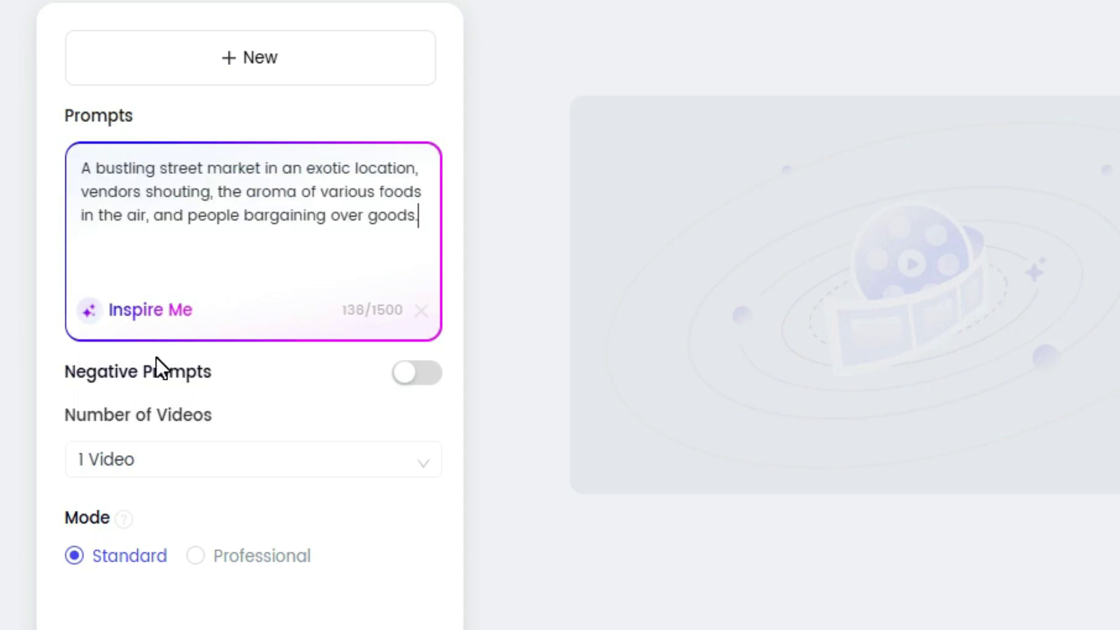
{"action": "left_click", "coordinate": [417, 374]}
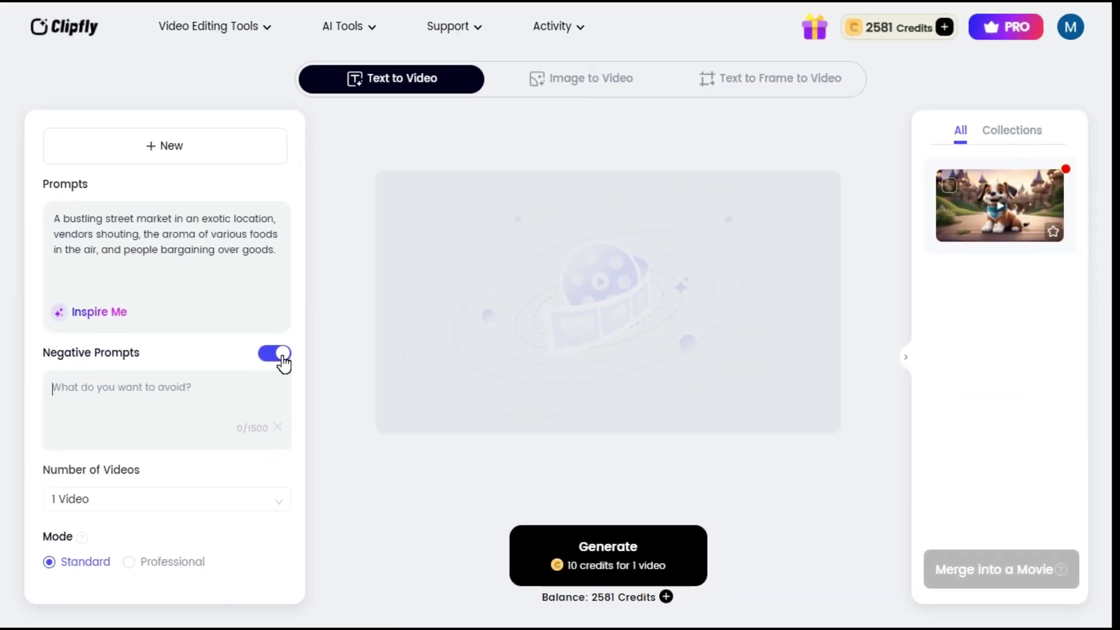
{"action": "left_click", "coordinate": [282, 356]}
{"action": "left_click", "coordinate": [243, 410]}
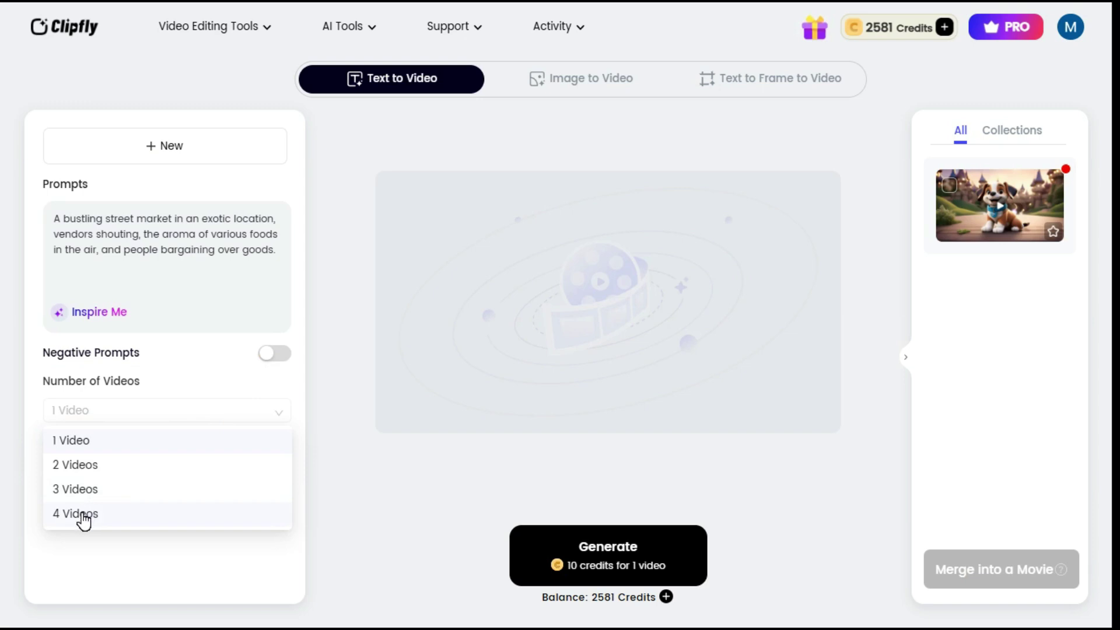
{"action": "left_click", "coordinate": [175, 387]}
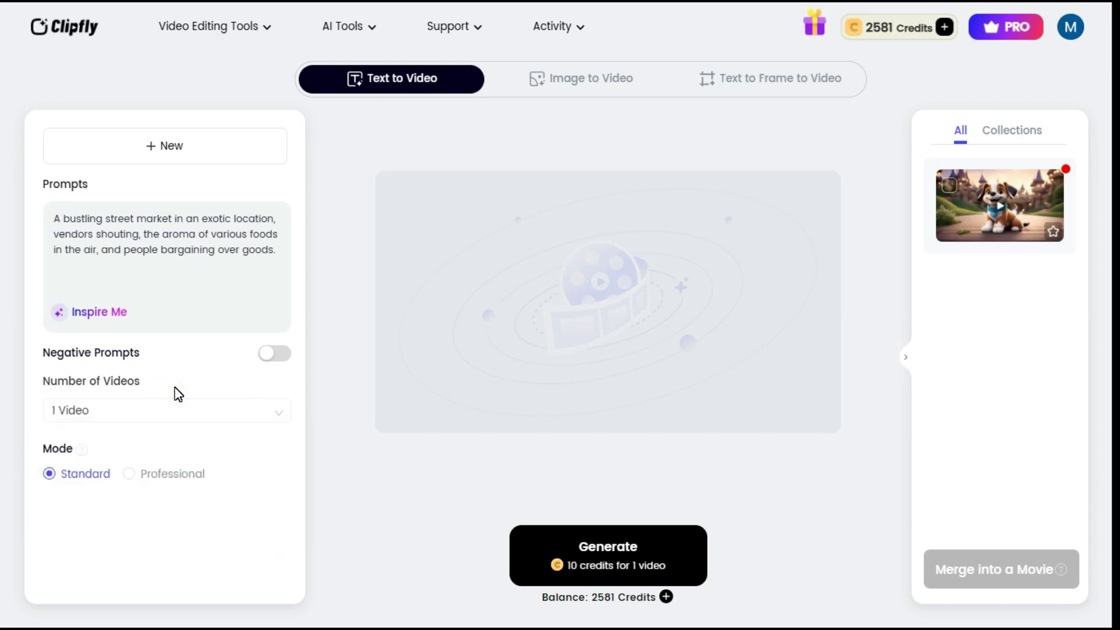
{"action": "left_click", "coordinate": [138, 475]}
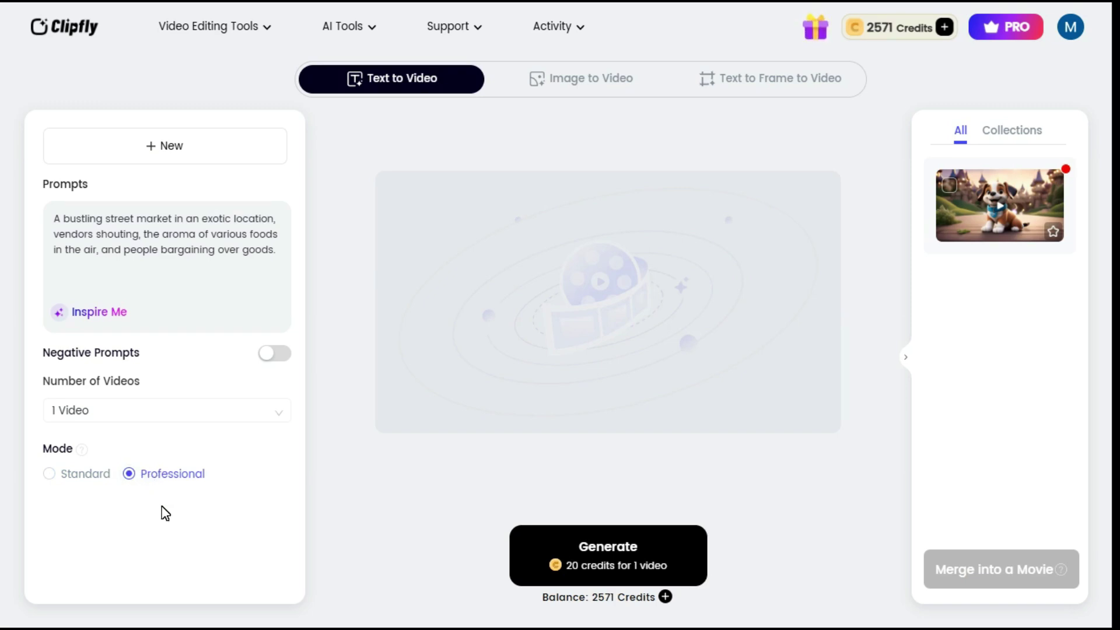
{"action": "left_click", "coordinate": [602, 560]}
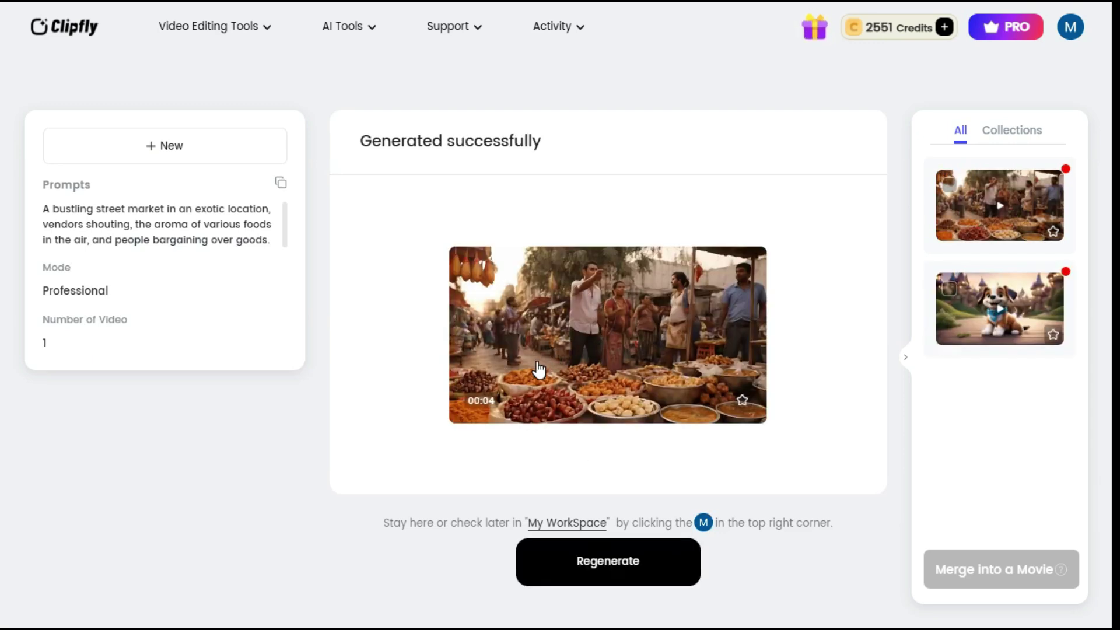
Step: Preview and play the street market clip, then switch to Image to Video mode
{"action": "left_click", "coordinate": [534, 369]}
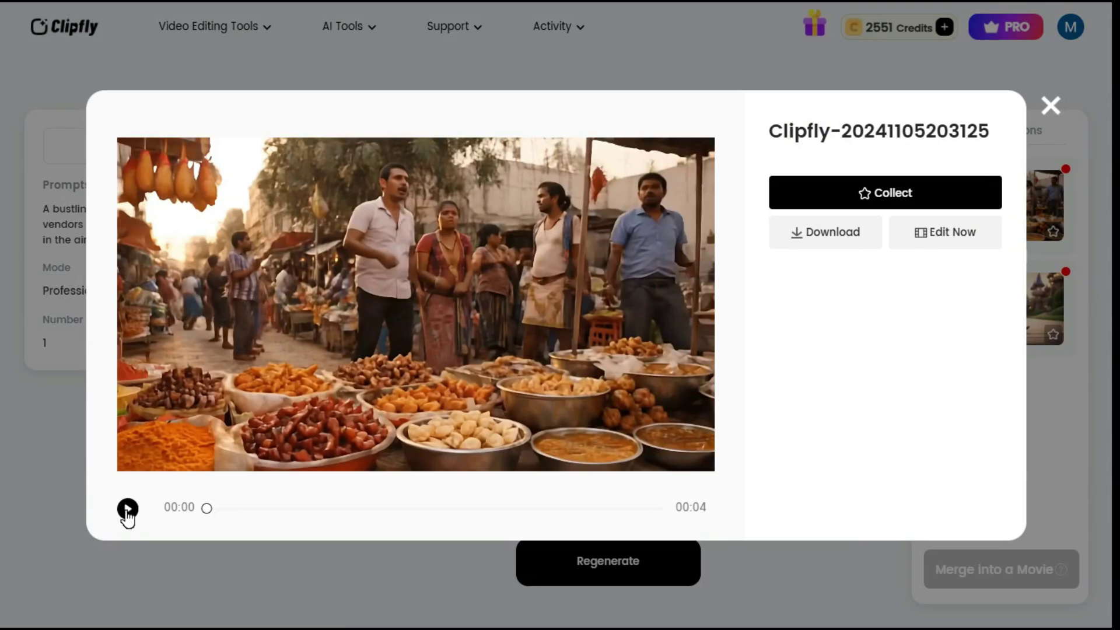
{"action": "left_click", "coordinate": [127, 509]}
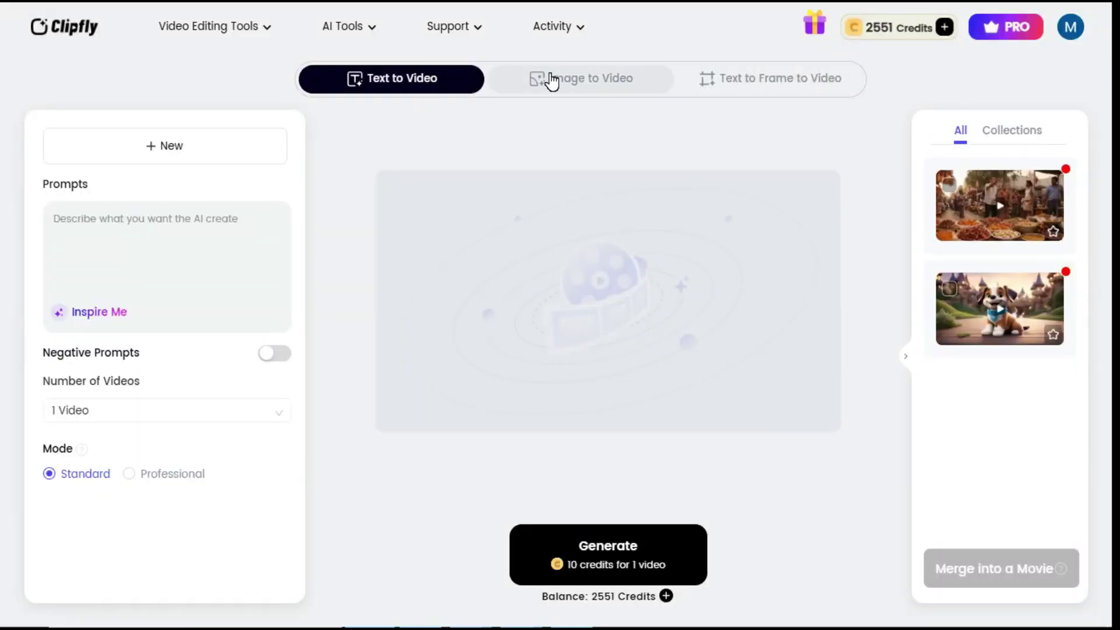
{"action": "left_click", "coordinate": [590, 78]}
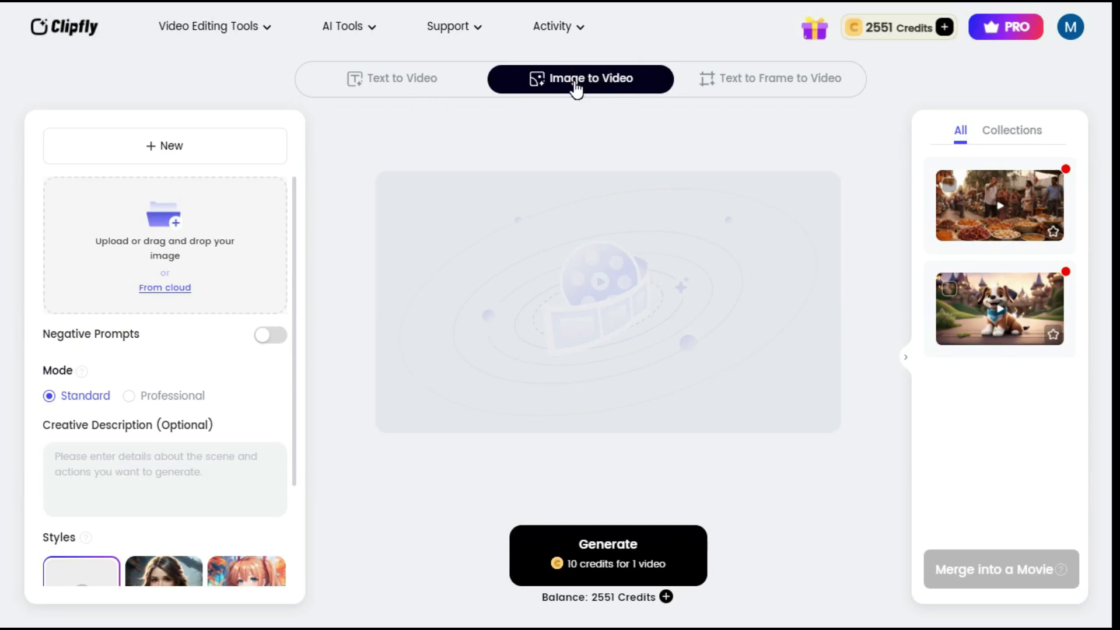
Step: Upload image 2 of the kids walking, choose Professional mode, and describe it 'Boy and Girl Walking'
{"action": "left_click", "coordinate": [169, 247]}
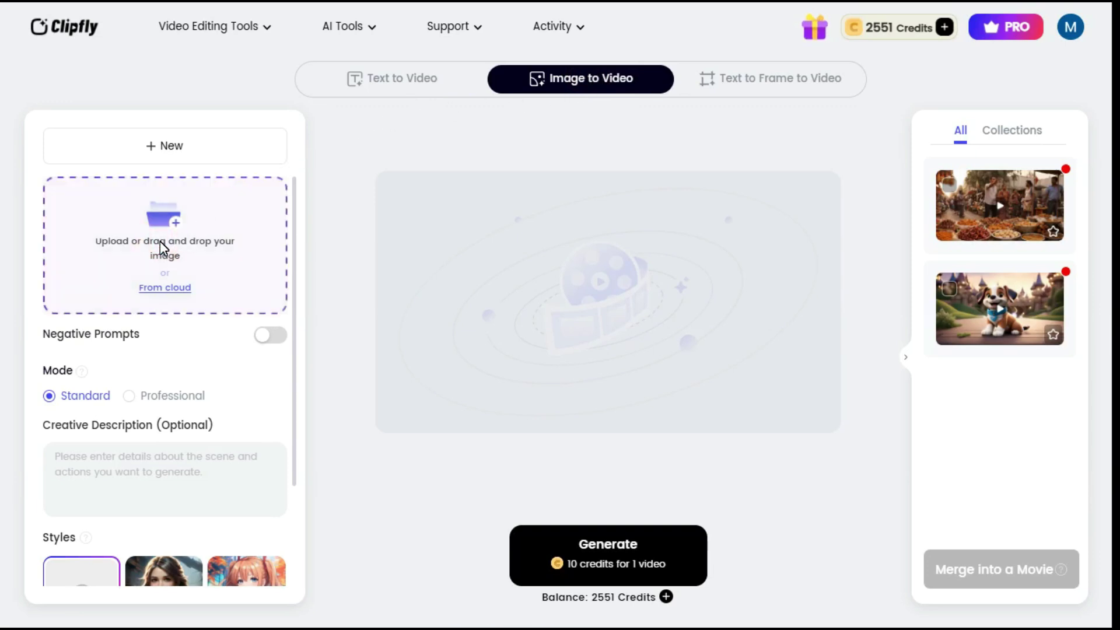
{"action": "double_click", "coordinate": [376, 190]}
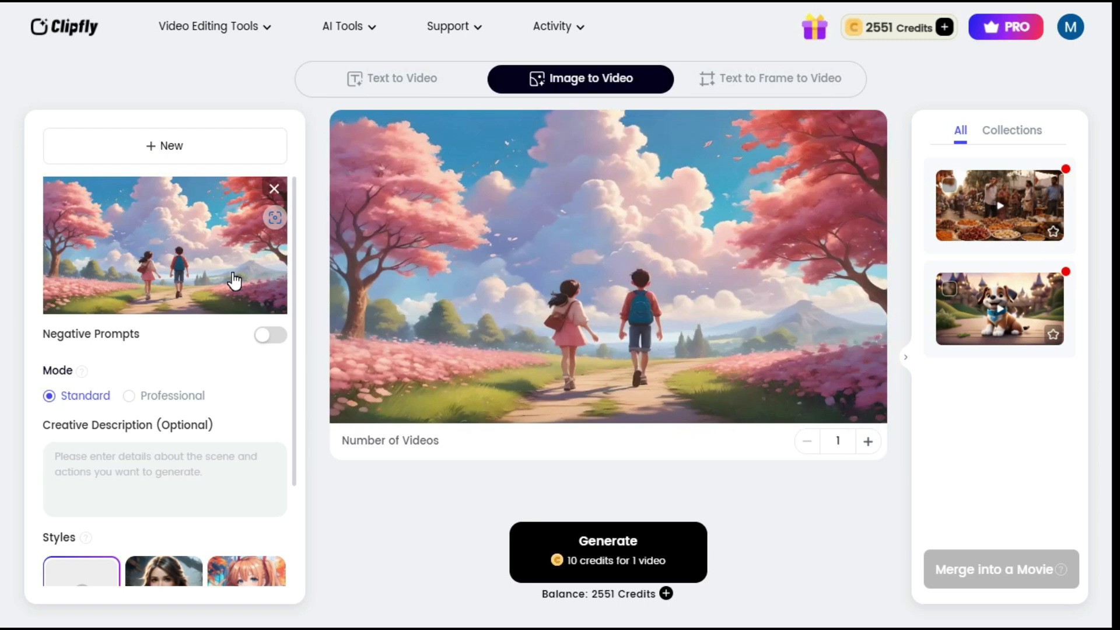
{"action": "left_click", "coordinate": [156, 397]}
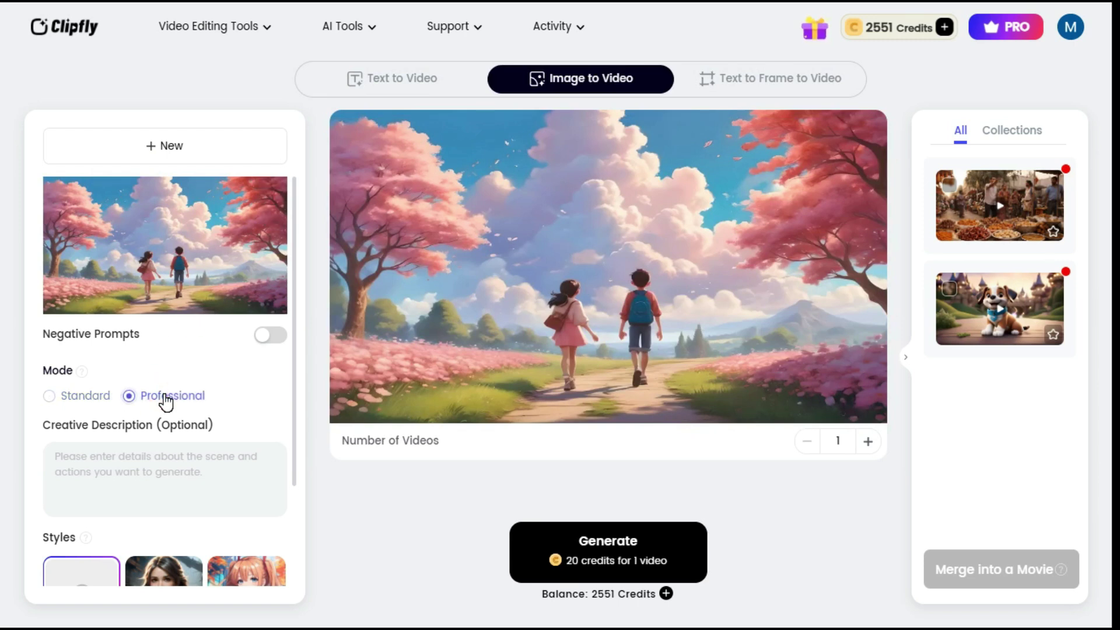
{"action": "scroll", "coordinate": [204, 392], "scroll_direction": "down", "scroll_amount": 3}
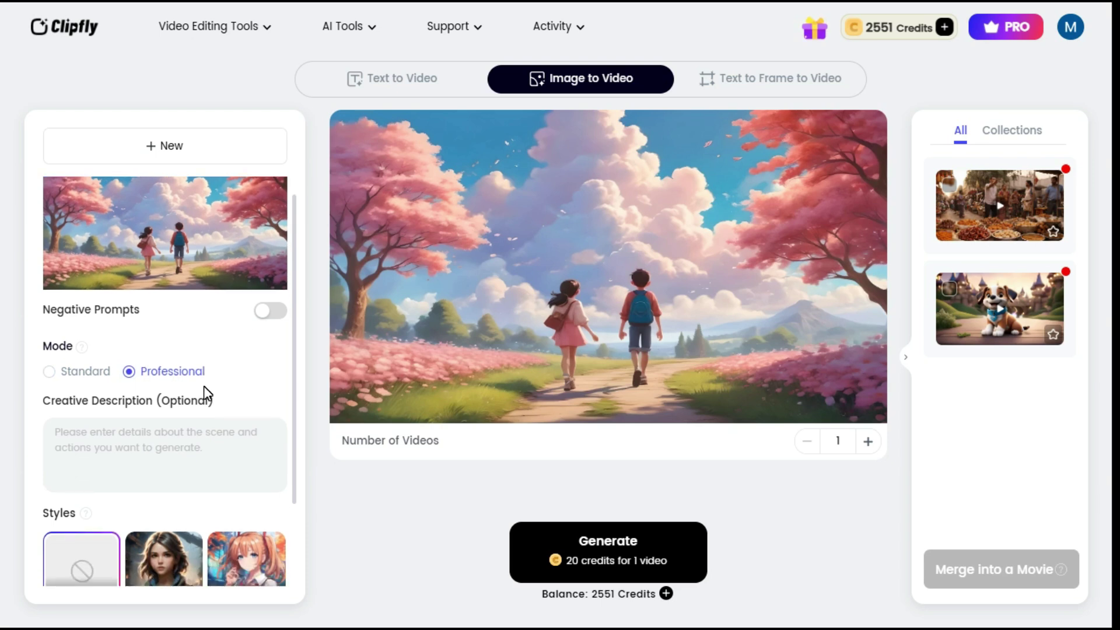
{"action": "left_click", "coordinate": [107, 365]}
{"action": "type", "text": "Boy and Girl Walking"}
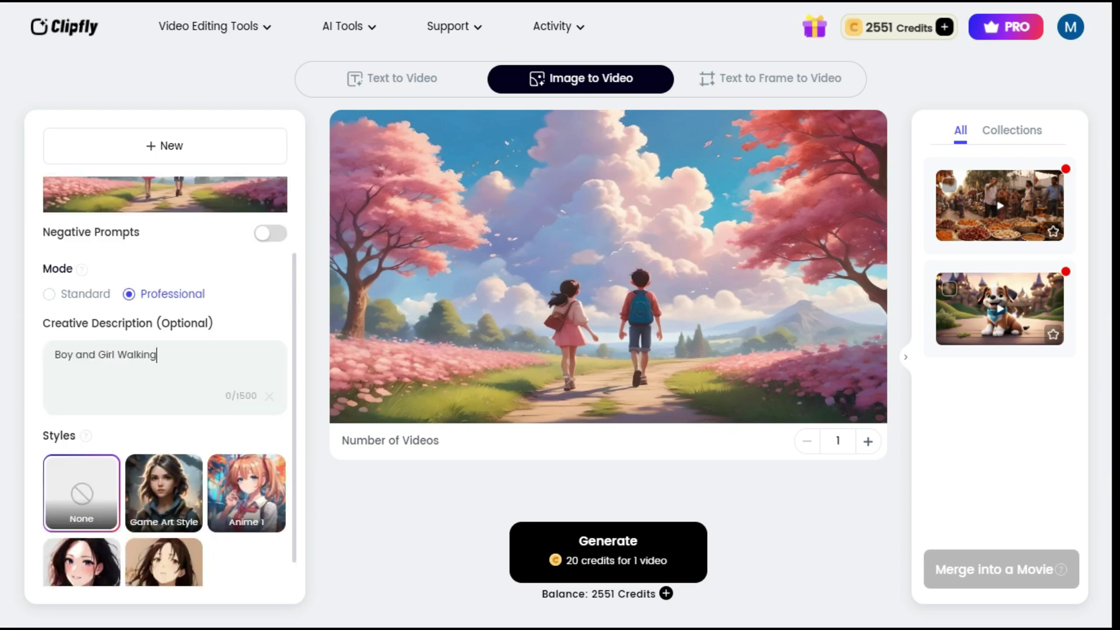
{"action": "scroll", "coordinate": [196, 433], "scroll_direction": "down", "scroll_amount": 1}
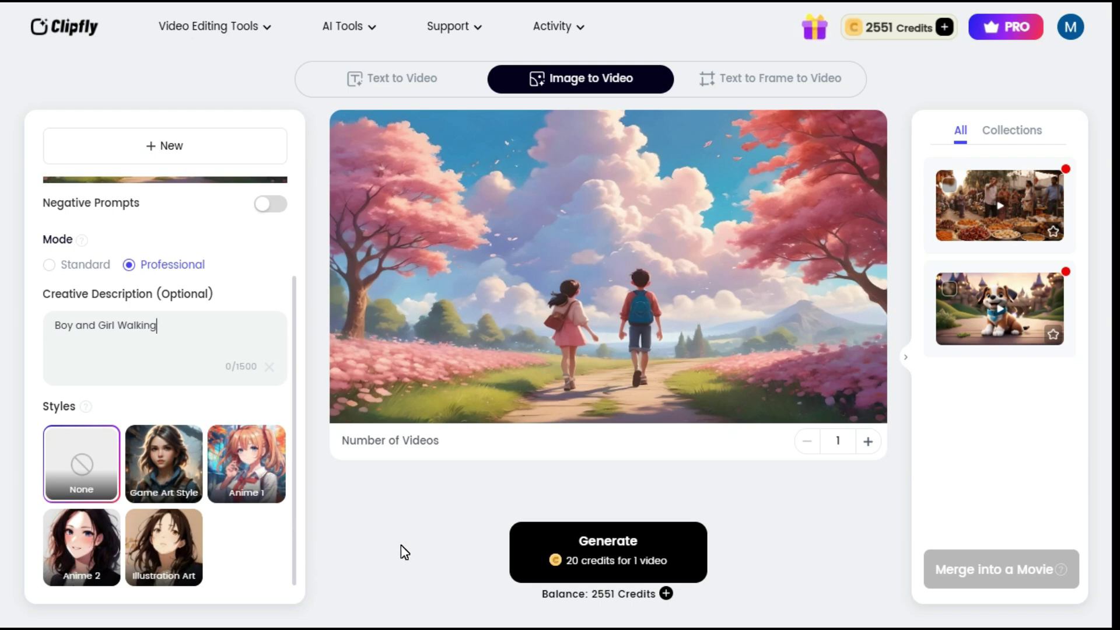
Step: Generate and play the 4-second boy-and-girl walking video, then switch to Text to Frame to Video
{"action": "left_click", "coordinate": [620, 562]}
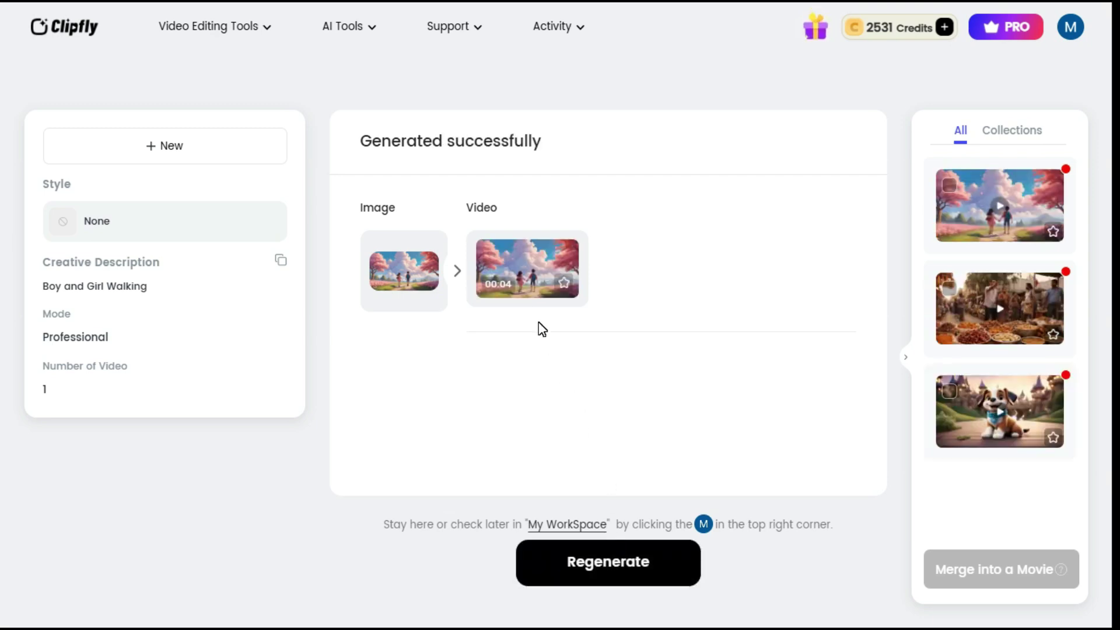
{"action": "left_click", "coordinate": [531, 276]}
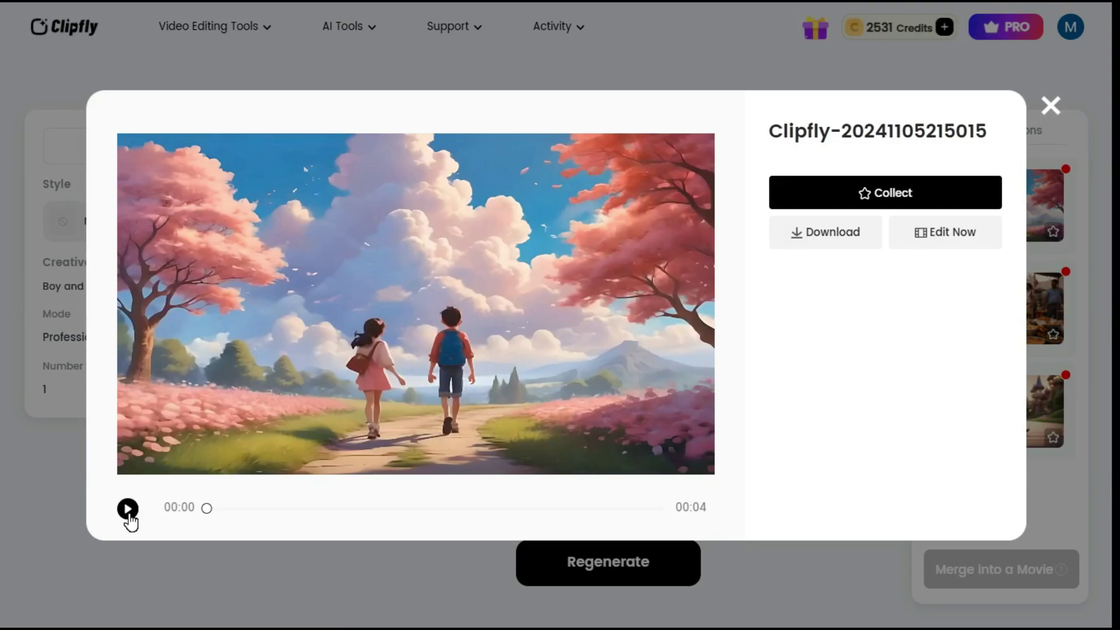
{"action": "left_click", "coordinate": [127, 510]}
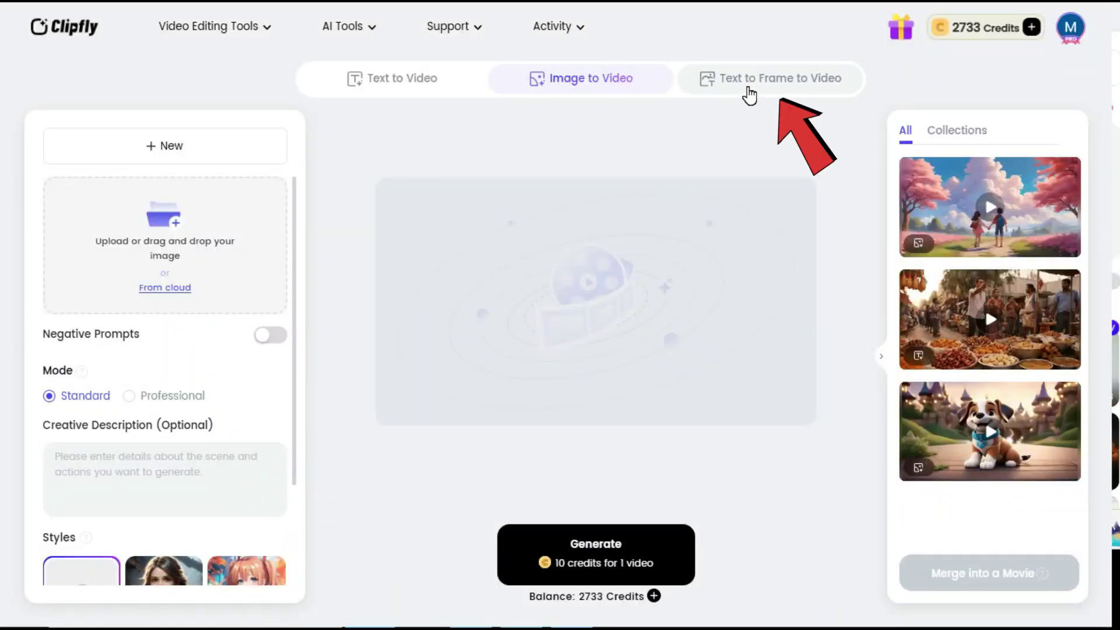
{"action": "left_click", "coordinate": [747, 82]}
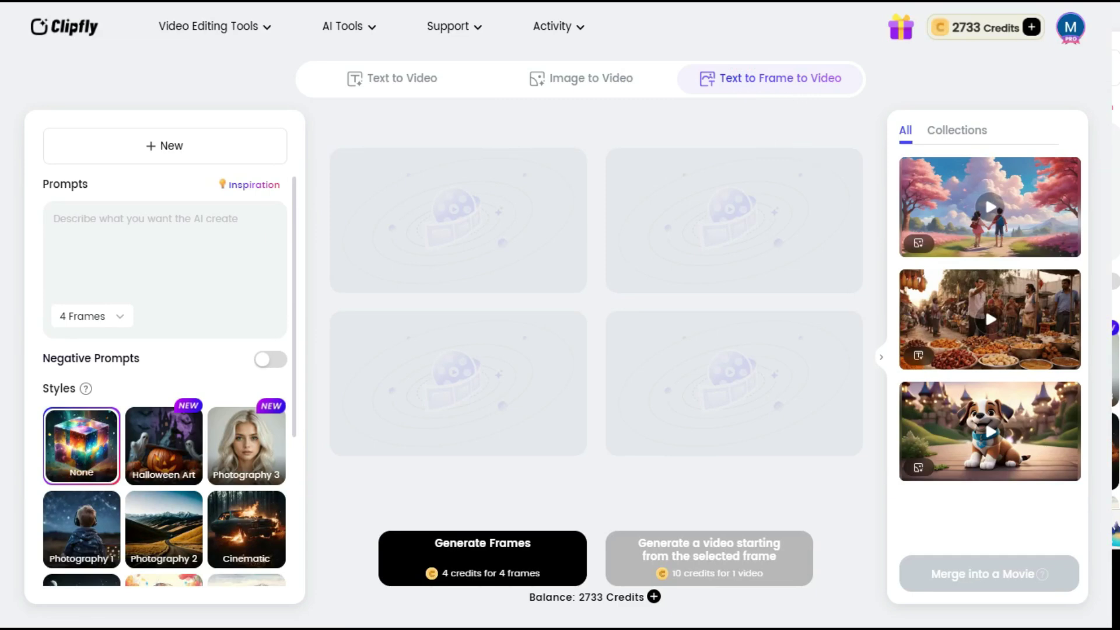
{"action": "left_click", "coordinate": [110, 224]}
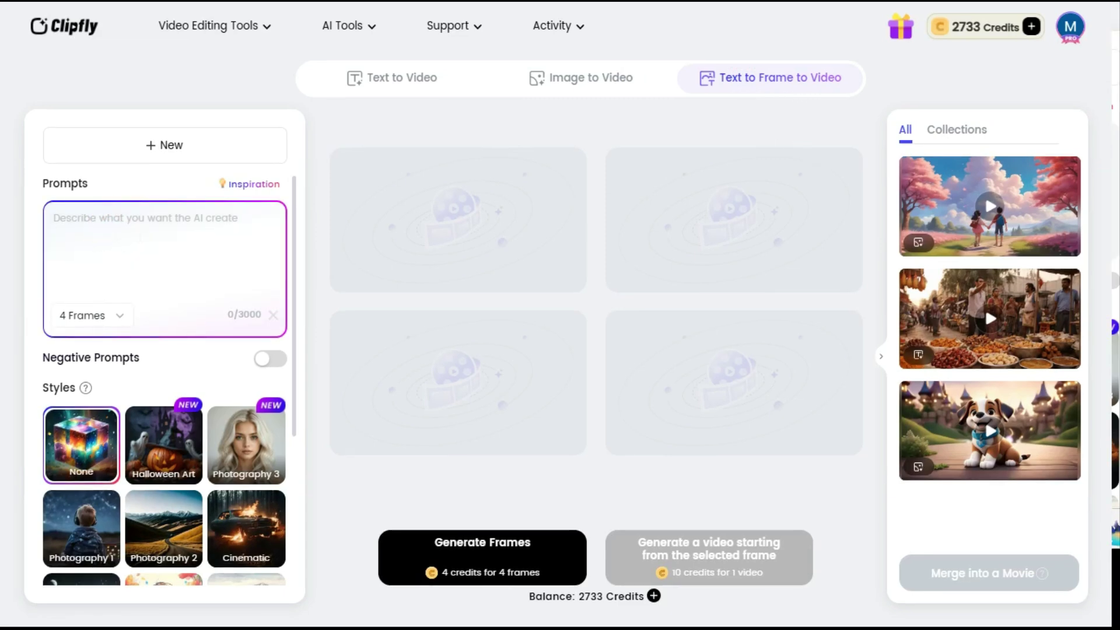
Step: Fill the prompt with the mystical panda bear digital-painting example from the Animal inspiration gallery
{"action": "left_click", "coordinate": [262, 184]}
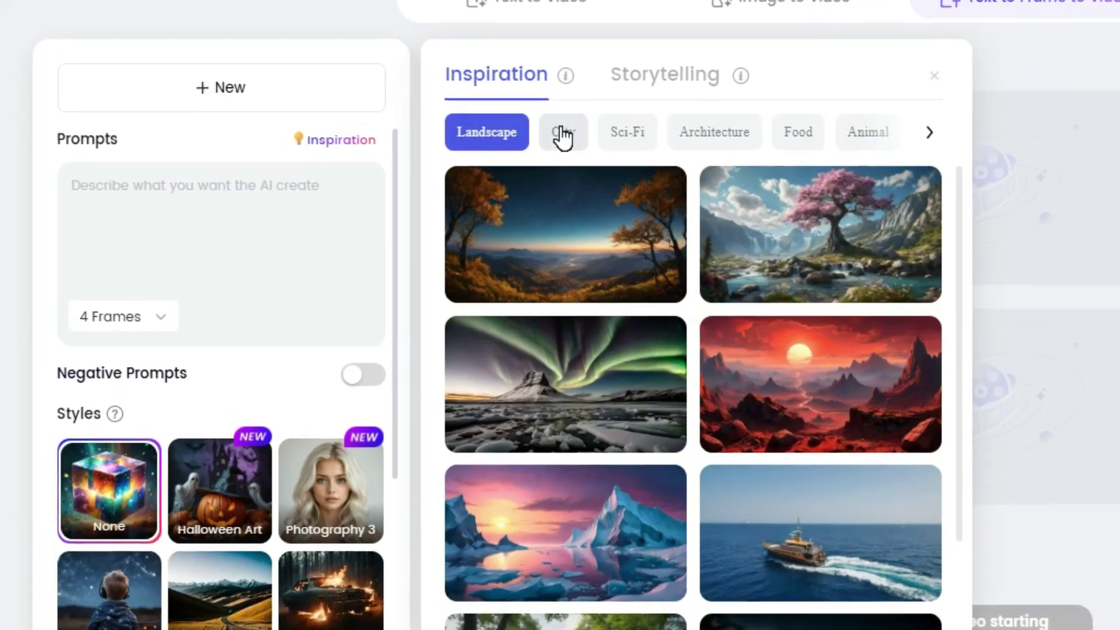
{"action": "left_click", "coordinate": [564, 134]}
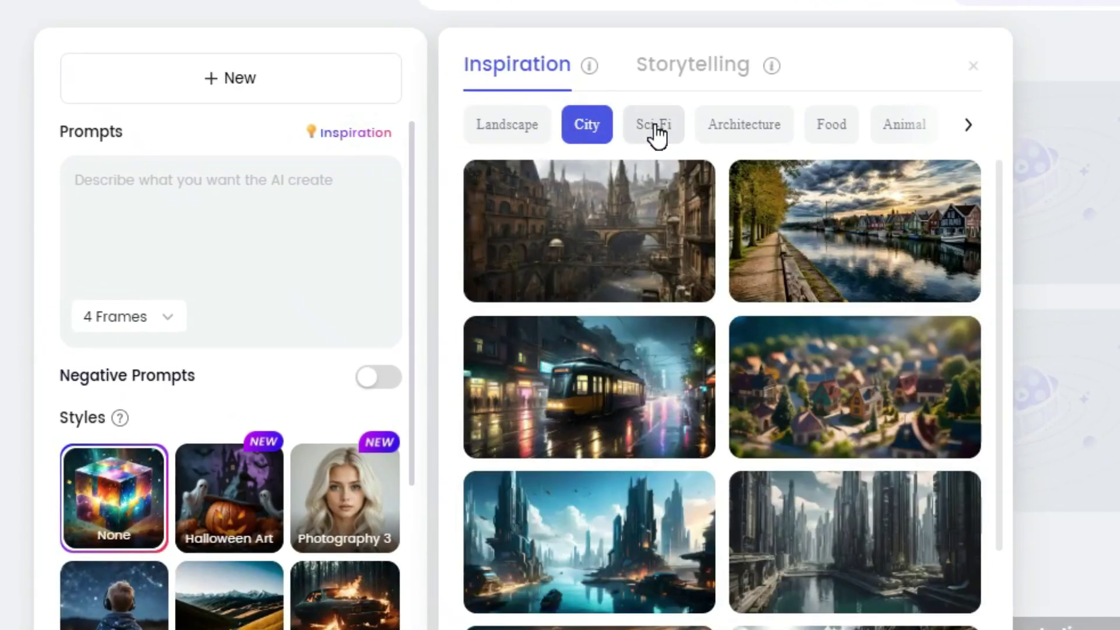
{"action": "left_click", "coordinate": [657, 135]}
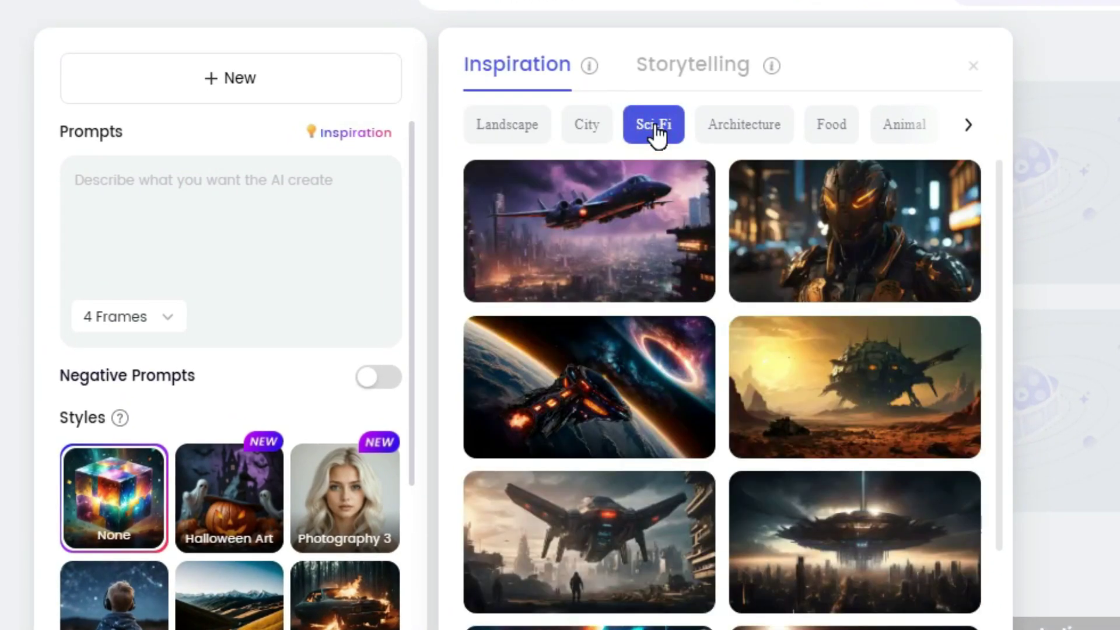
{"action": "left_click", "coordinate": [740, 125]}
{"action": "left_click", "coordinate": [834, 127]}
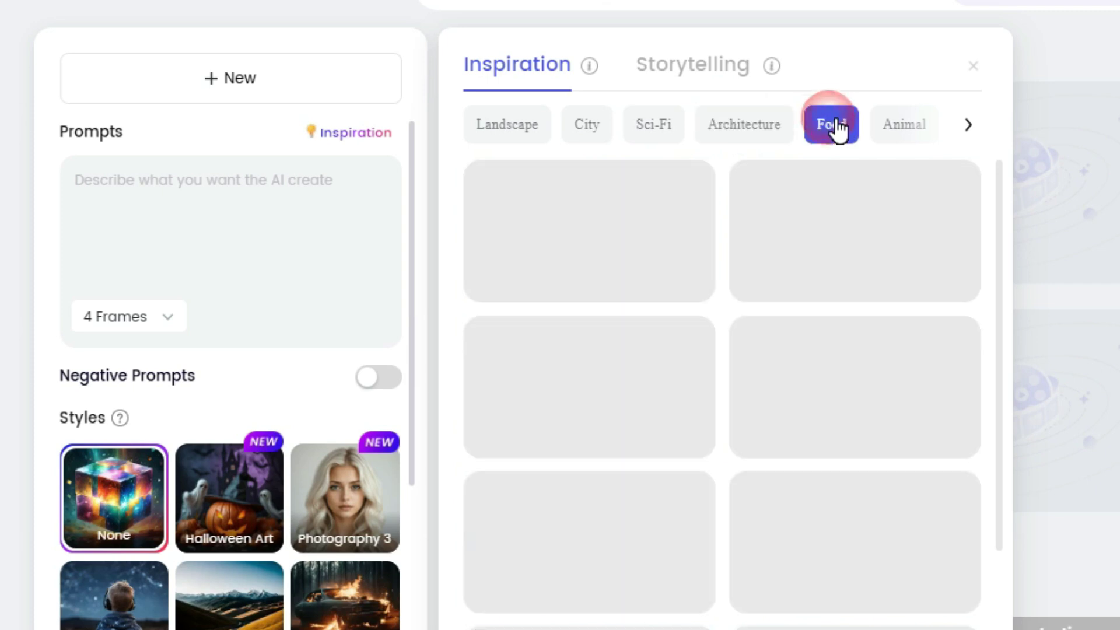
{"action": "left_click", "coordinate": [904, 129]}
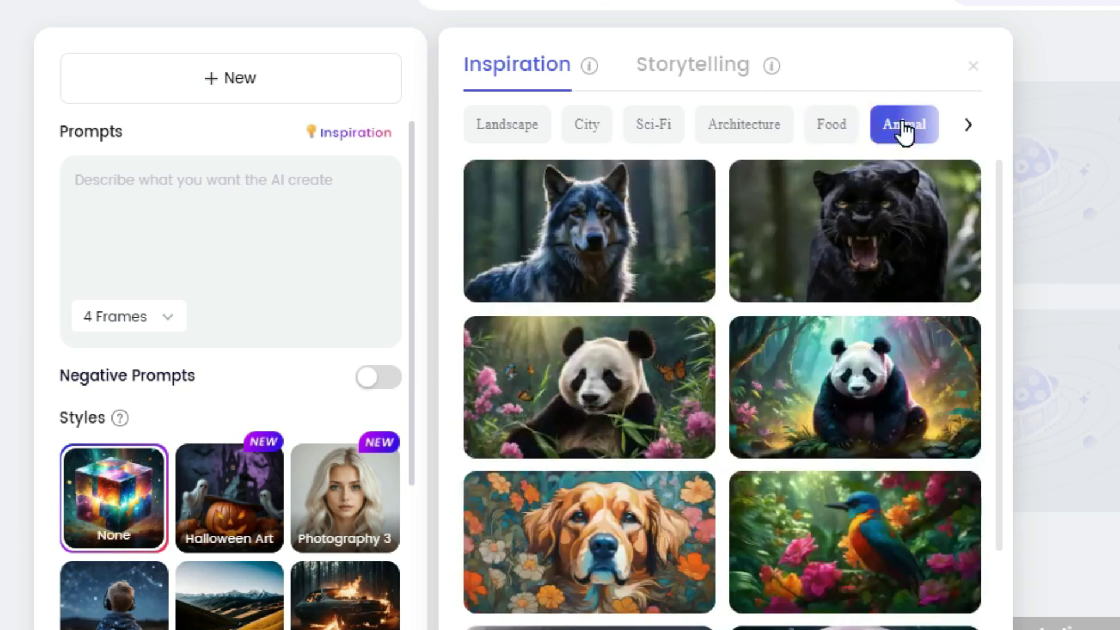
{"action": "scroll", "coordinate": [894, 371], "scroll_direction": "down", "scroll_amount": 3}
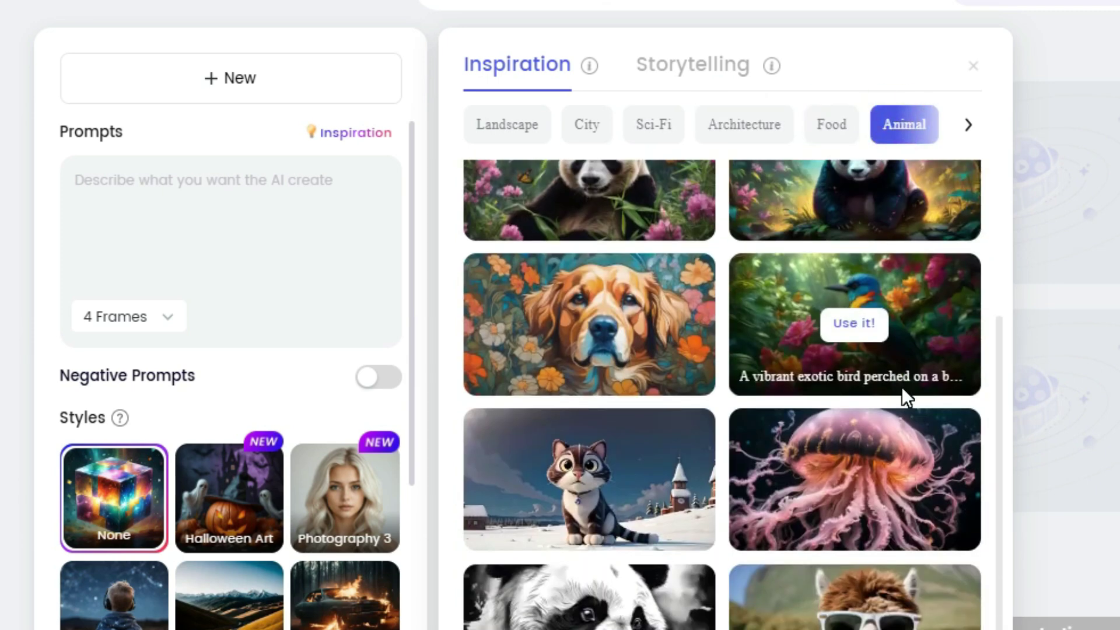
{"action": "scroll", "coordinate": [895, 450], "scroll_direction": "up", "scroll_amount": 2}
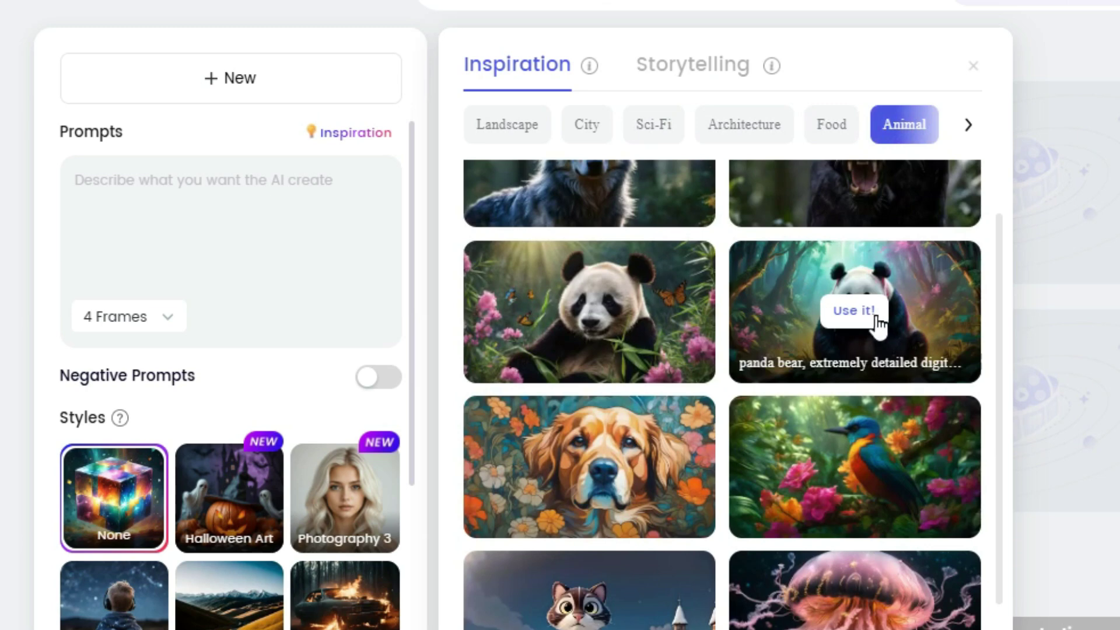
{"action": "left_click", "coordinate": [878, 320]}
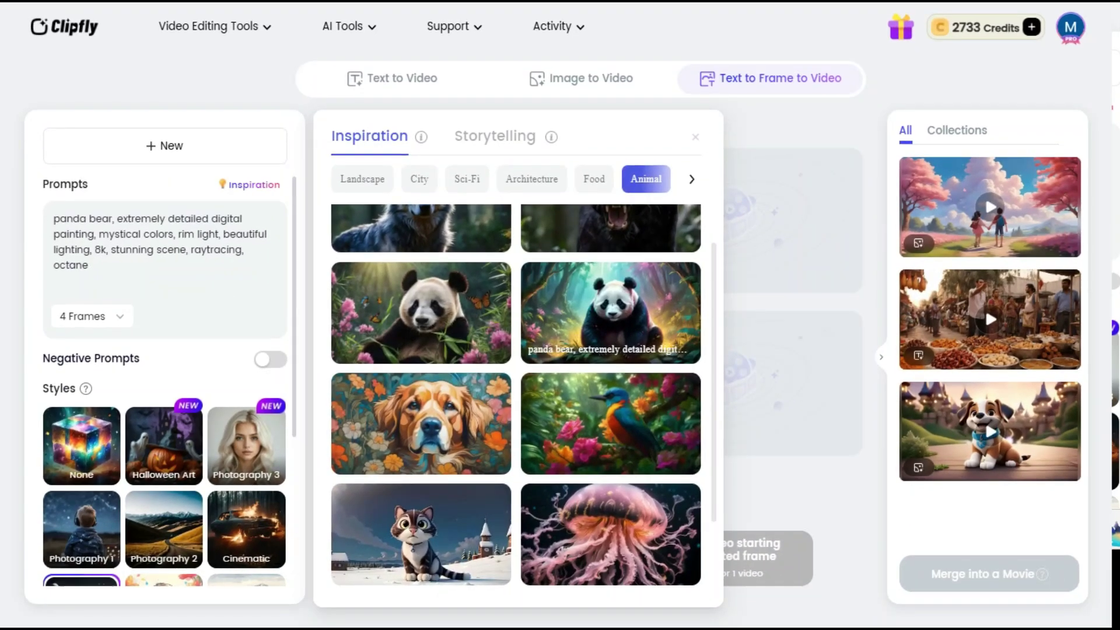
{"action": "left_click", "coordinate": [123, 318]}
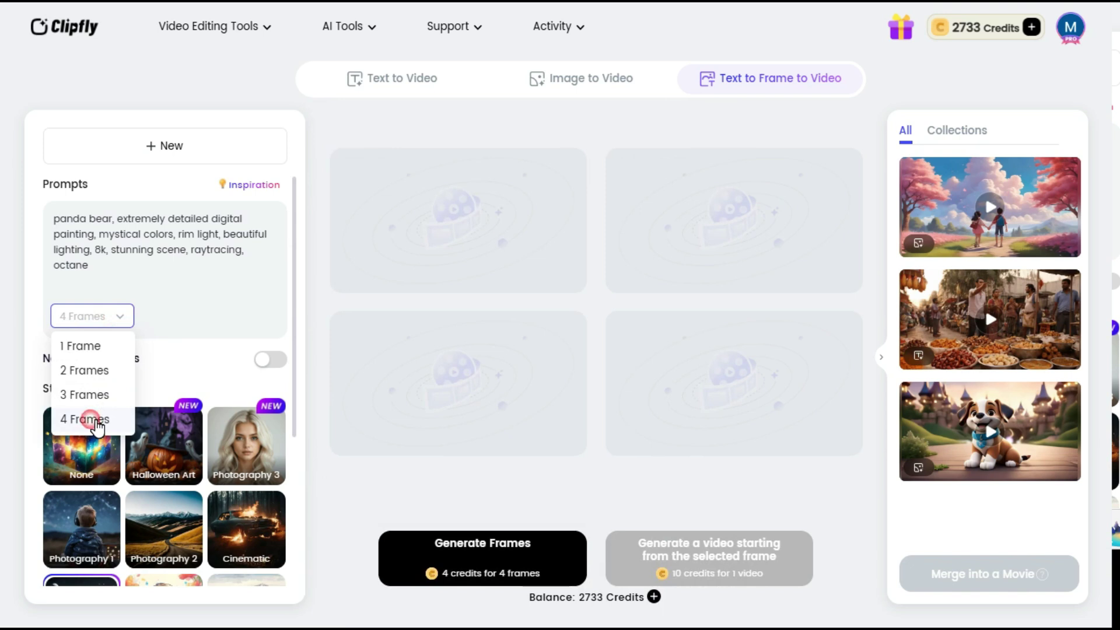
Step: Set 4 frames with the Digital Art style and generate the panda frames
{"action": "left_click", "coordinate": [93, 420]}
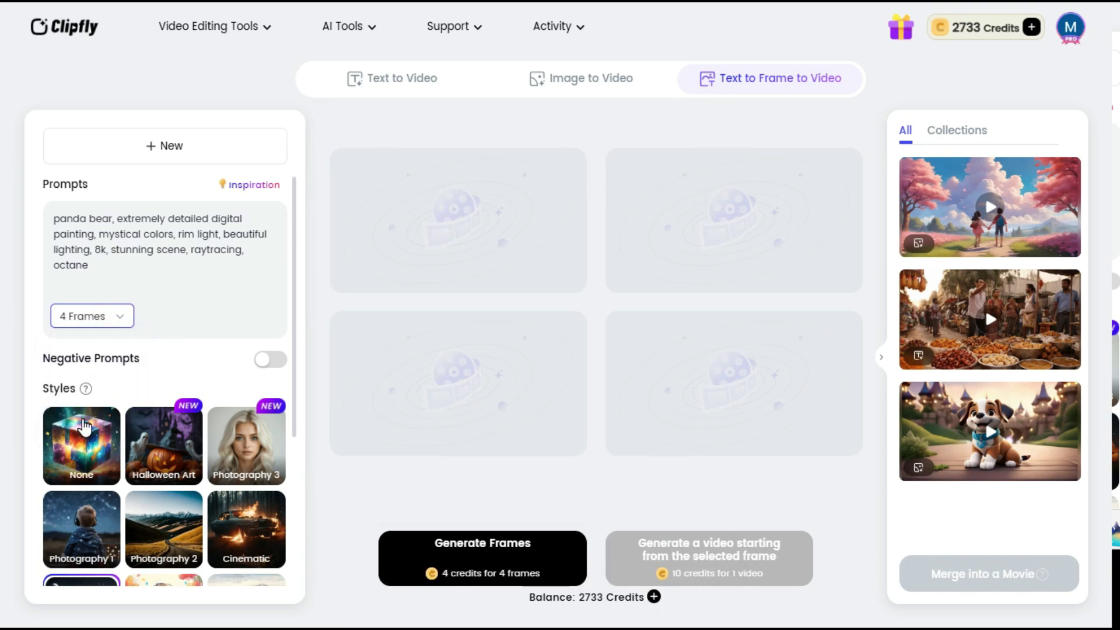
{"action": "scroll", "coordinate": [84, 426], "scroll_direction": "down", "scroll_amount": 4}
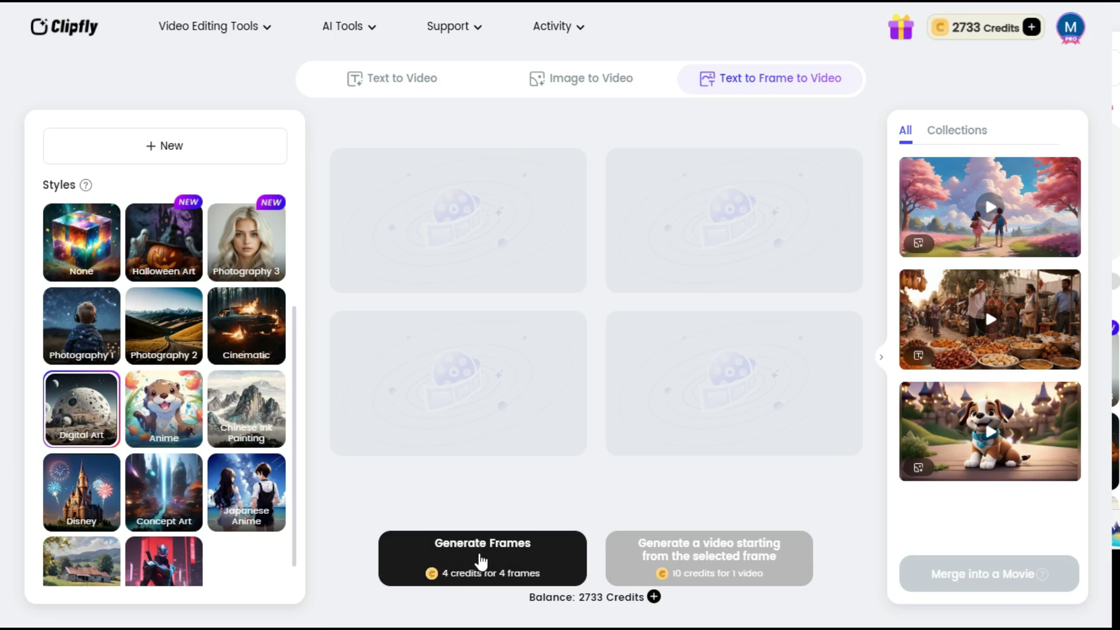
{"action": "left_click", "coordinate": [480, 562]}
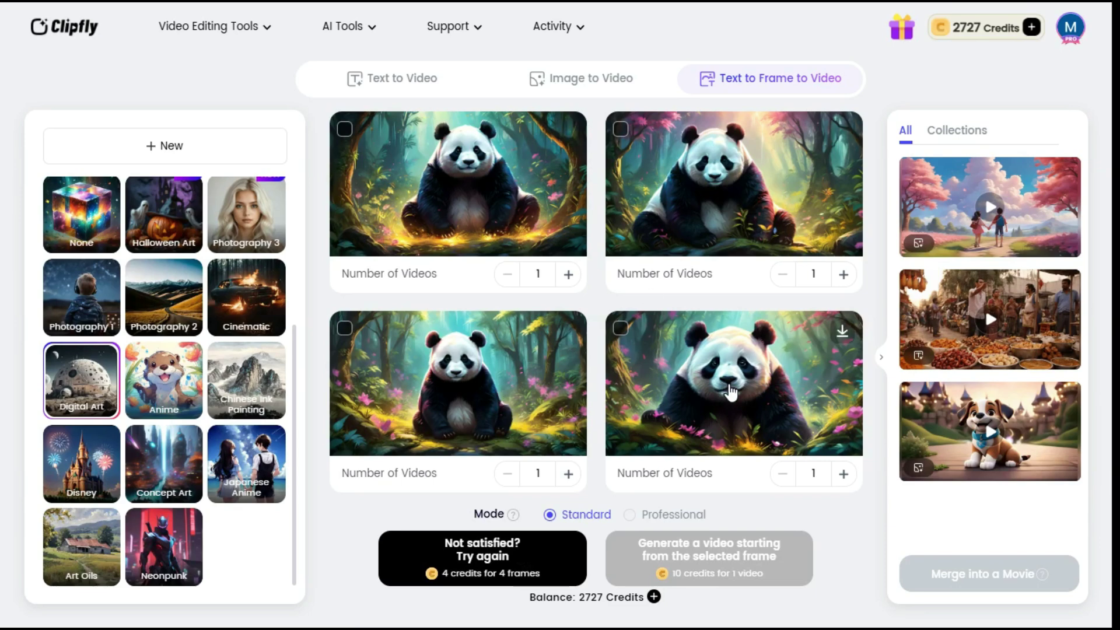
Step: Generate a 4-second Professional-mode video starting from the second panda frame
{"action": "left_click", "coordinate": [621, 130]}
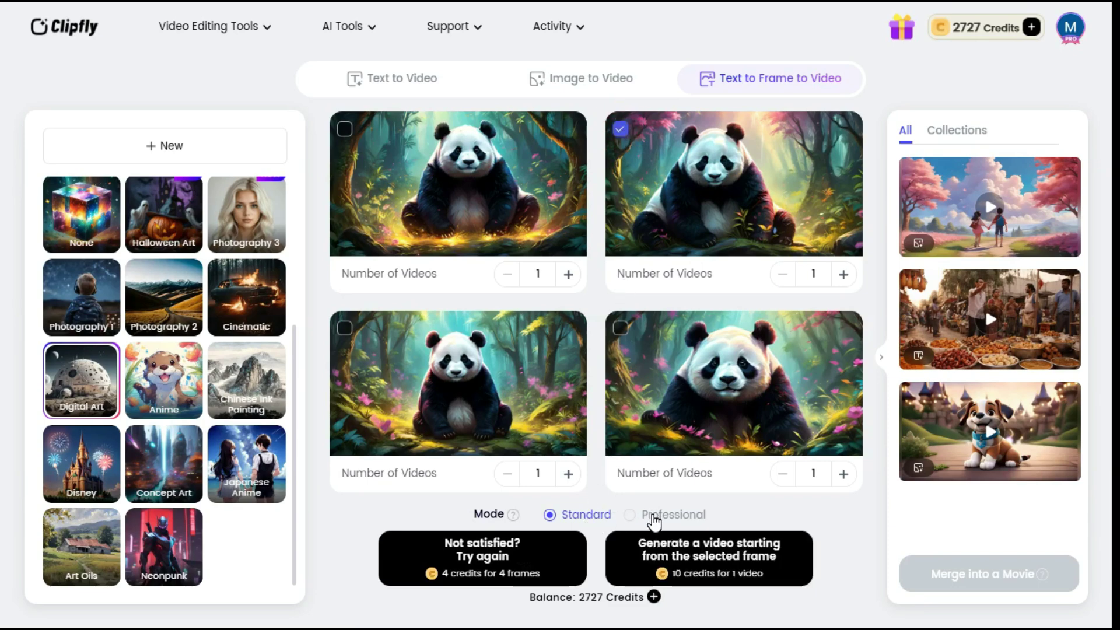
{"action": "left_click", "coordinate": [652, 518]}
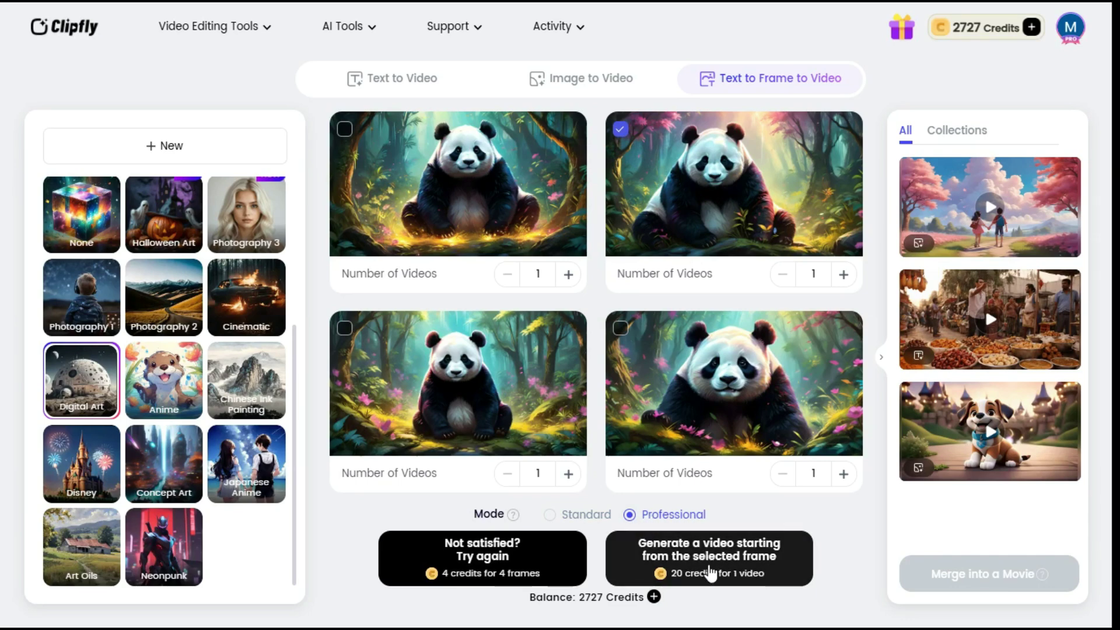
{"action": "left_click", "coordinate": [711, 574]}
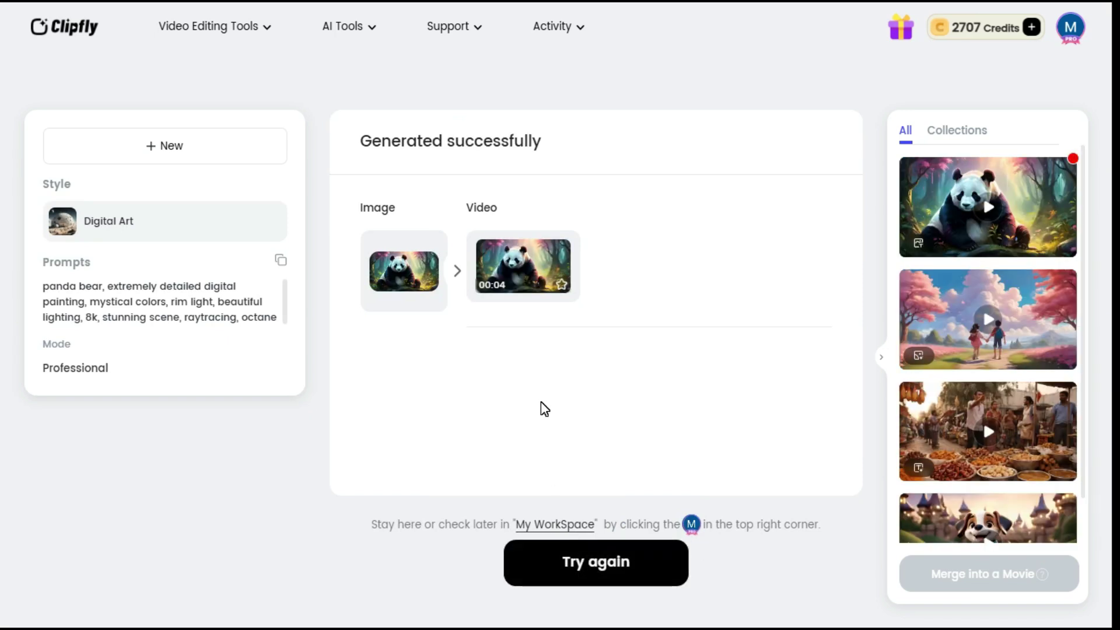
{"action": "left_click", "coordinate": [520, 257]}
{"action": "left_click", "coordinate": [128, 509]}
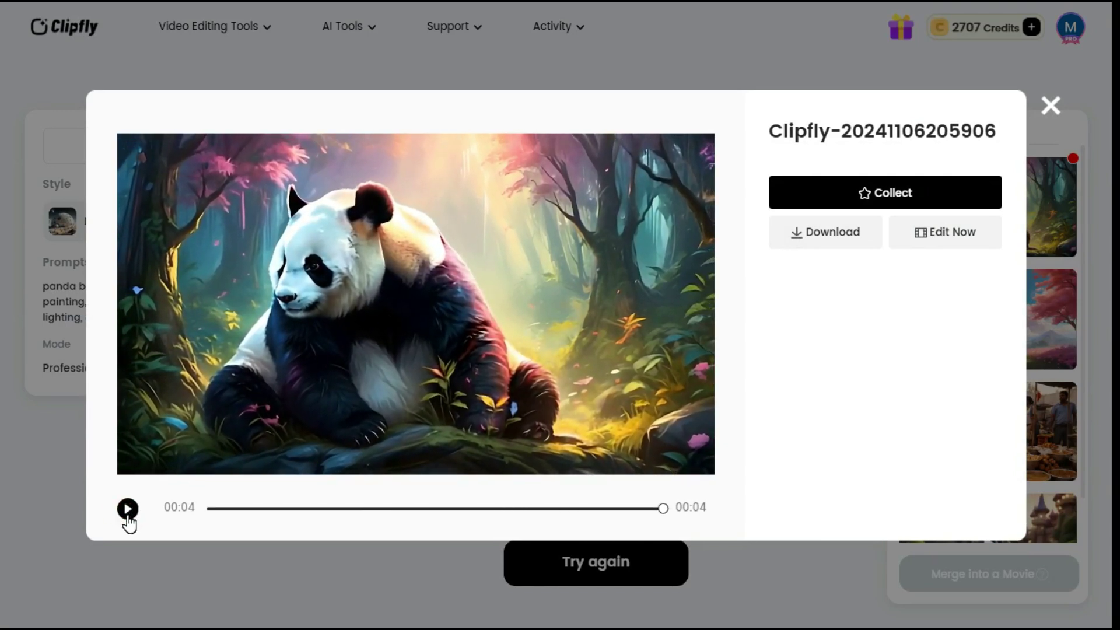
{"action": "left_click", "coordinate": [128, 510]}
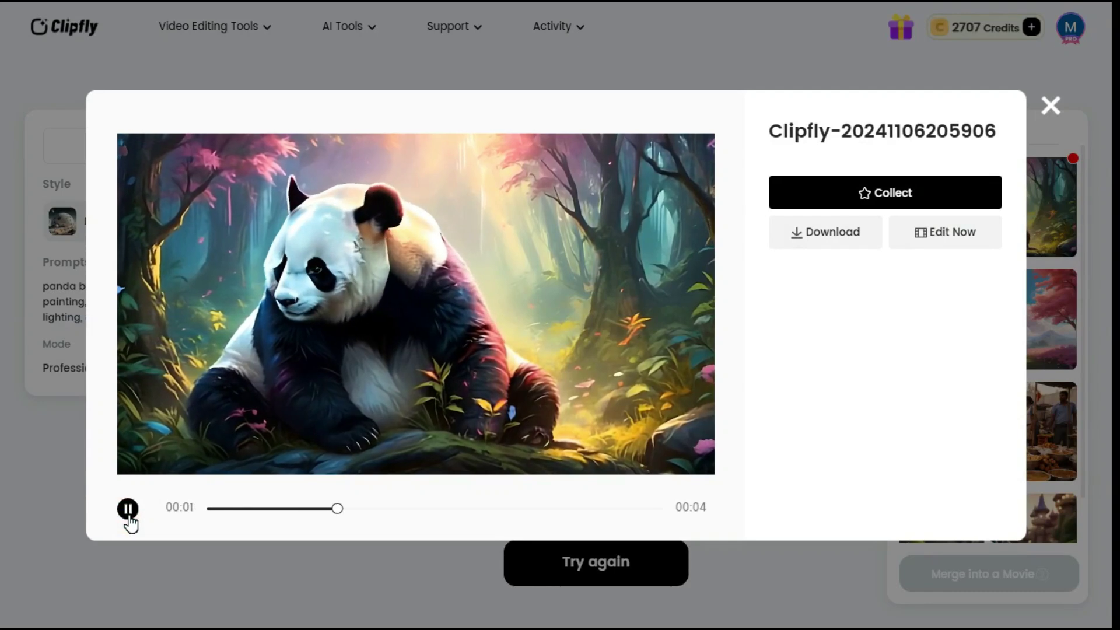